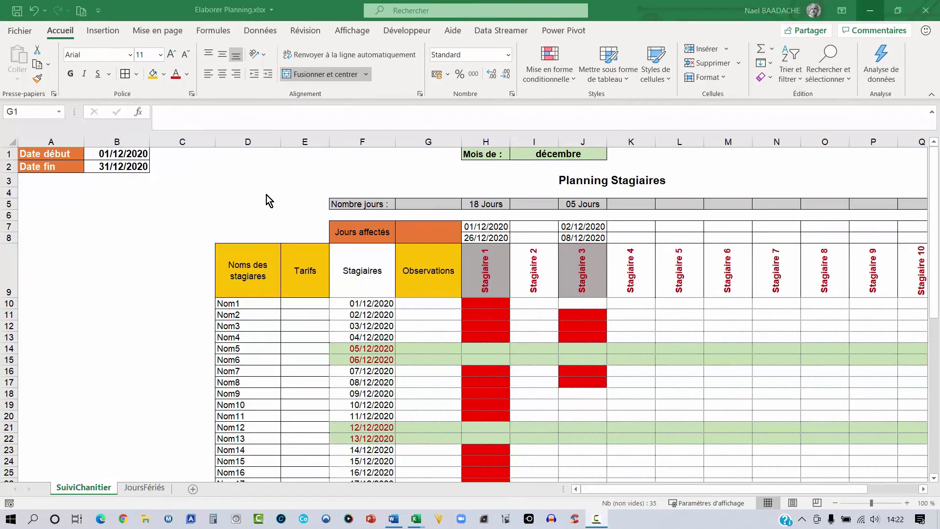
Hide columns D, E and G of the planning sheet by hand
{"action": "left_click", "coordinate": [266, 194]}
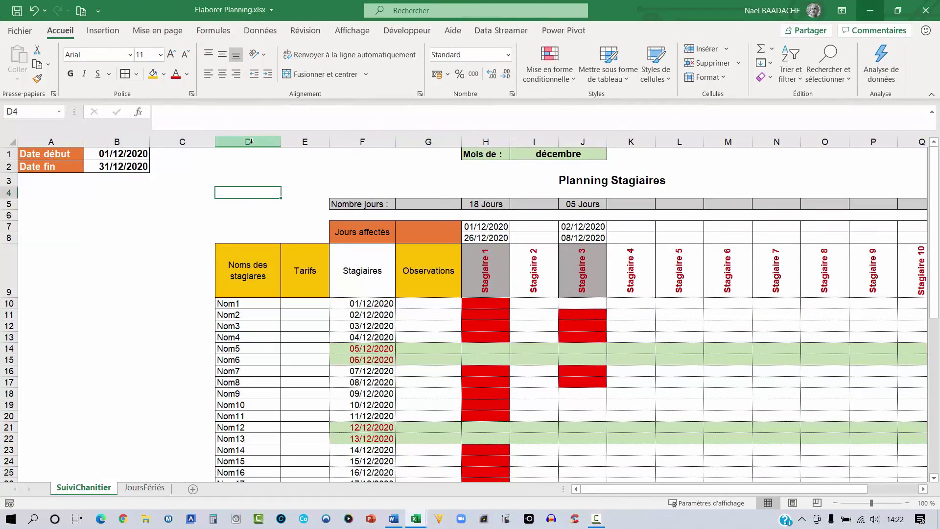
{"action": "left_click_drag", "start_coordinate": [249, 141], "coordinate": [299, 141]}
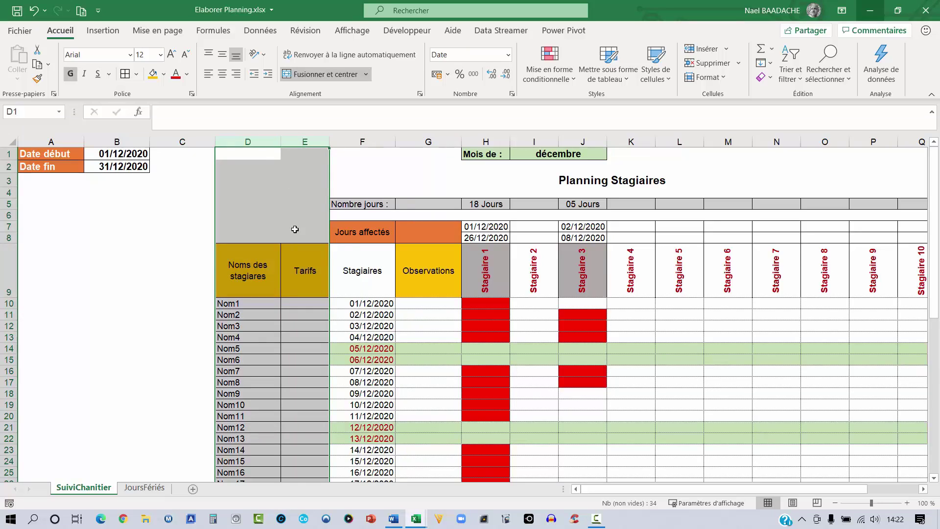
{"action": "left_click", "coordinate": [427, 141], "text": "ctrl"}
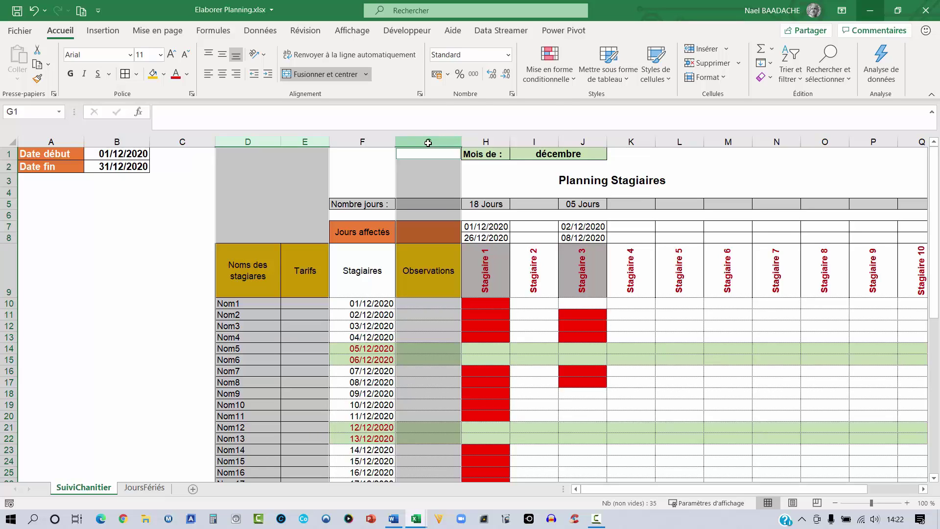
{"action": "right_click", "coordinate": [427, 143]}
{"action": "left_click", "coordinate": [460, 337]}
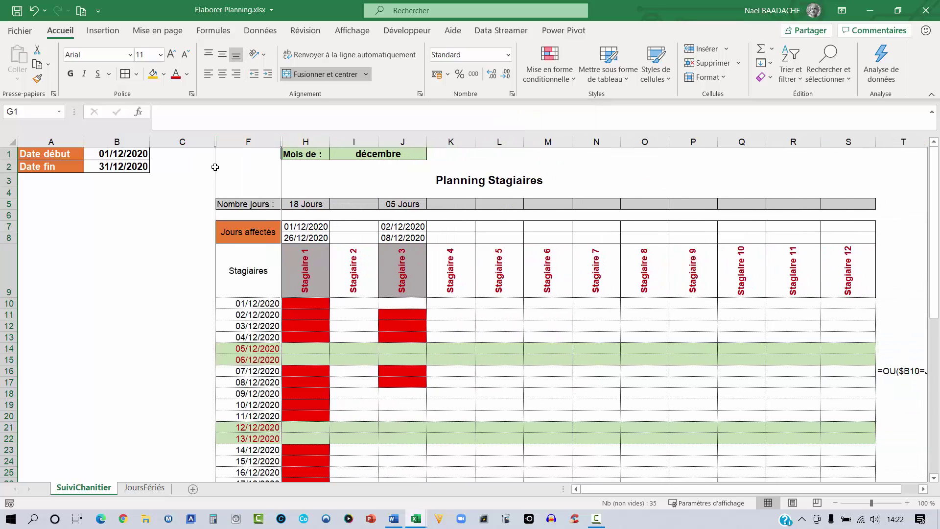
Unhide columns D, E and G, then inspect the J12 formula in block G10:J14
{"action": "left_click", "coordinate": [208, 141]}
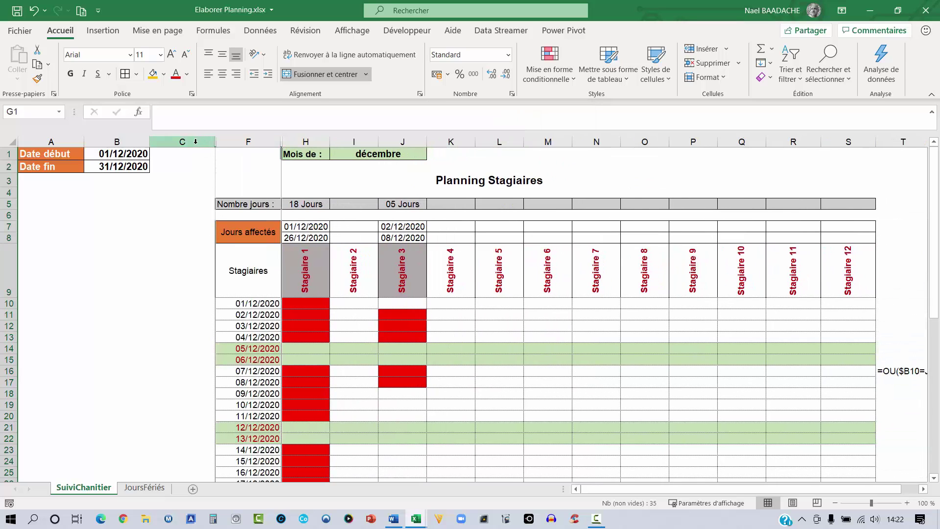
{"action": "left_click_drag", "start_coordinate": [196, 141], "coordinate": [319, 141]}
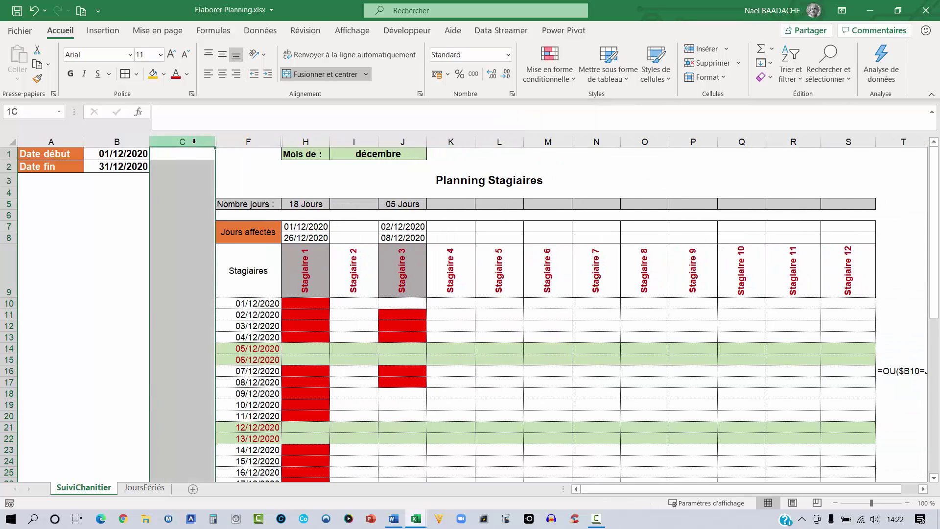
{"action": "right_click", "coordinate": [318, 140]}
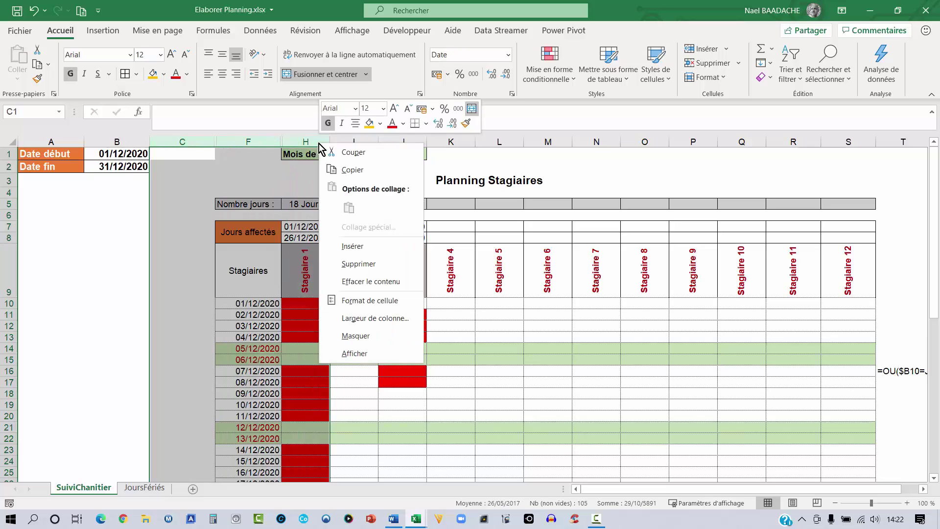
{"action": "left_click", "coordinate": [357, 353]}
{"action": "left_click", "coordinate": [235, 196]}
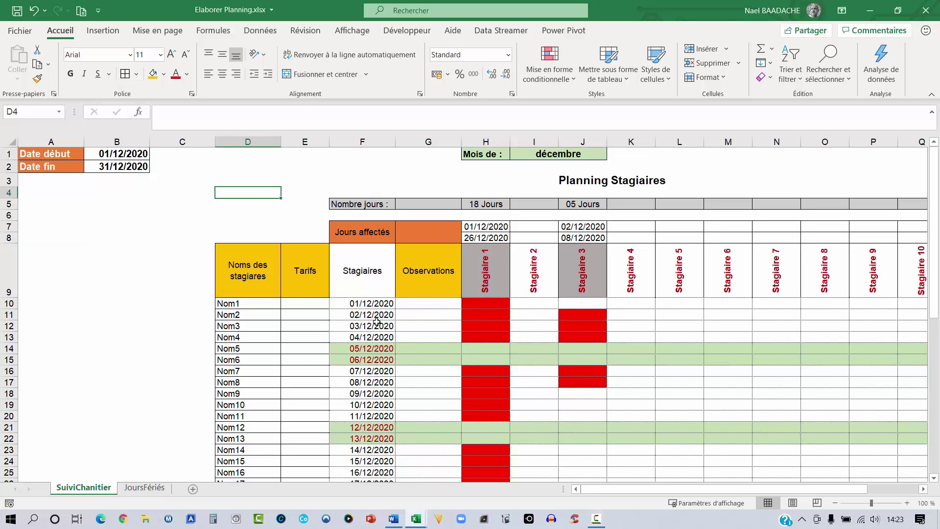
{"action": "left_click_drag", "start_coordinate": [426, 304], "coordinate": [567, 343]}
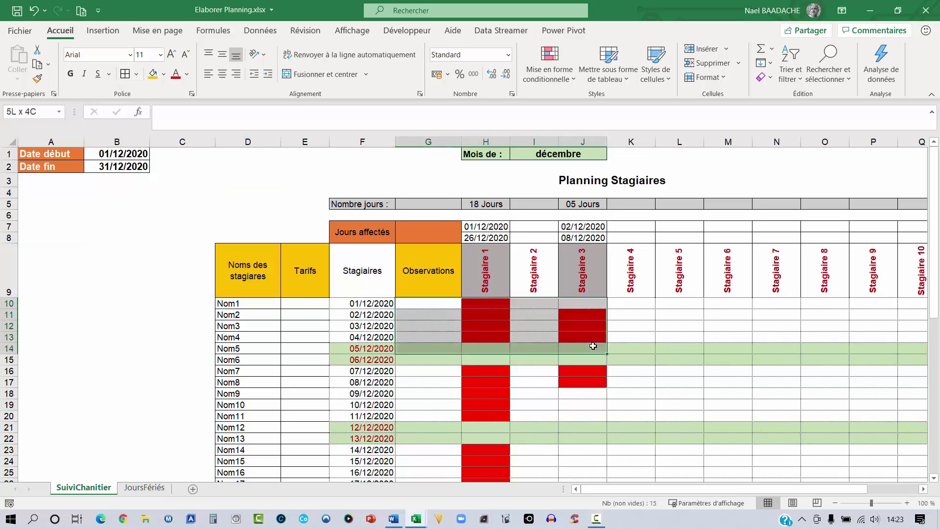
{"action": "left_click", "coordinate": [580, 326]}
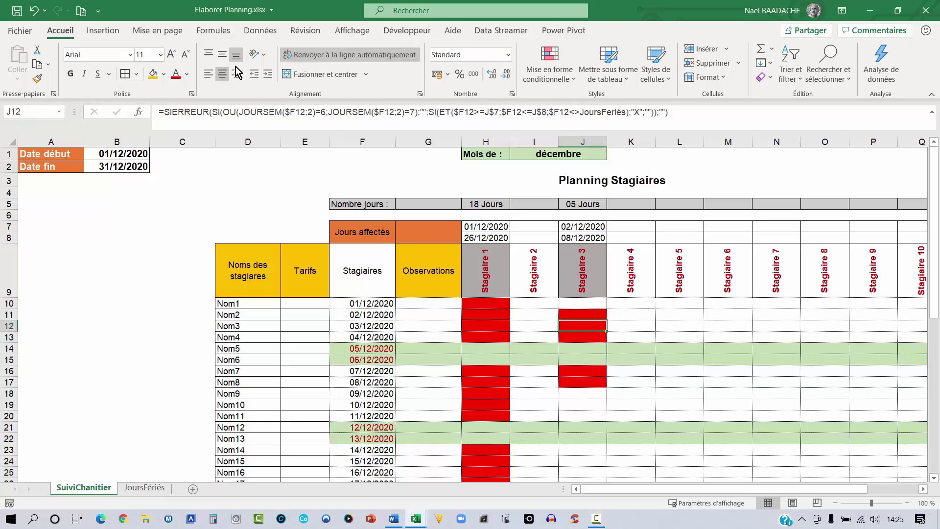
Enable the Développeur tab in Excel Options' ribbon customization
{"action": "left_click", "coordinate": [21, 30]}
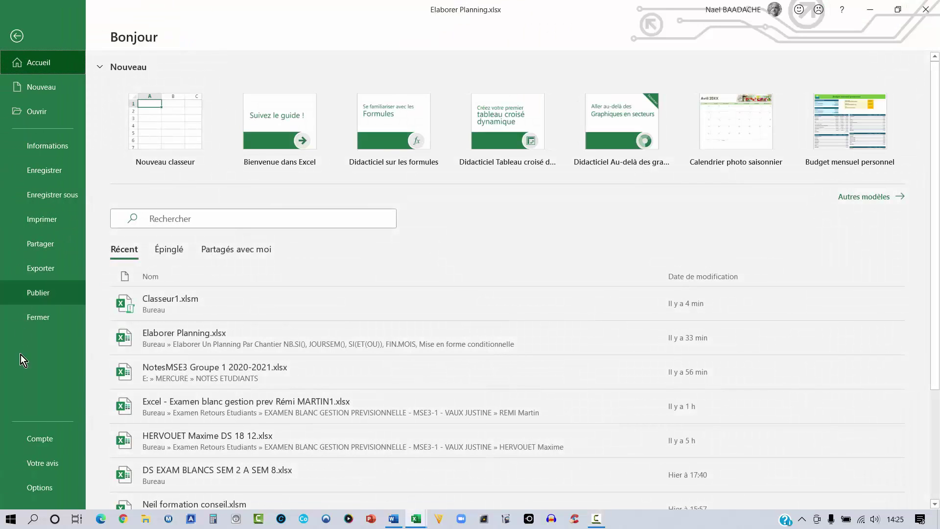
{"action": "left_click", "coordinate": [30, 487]}
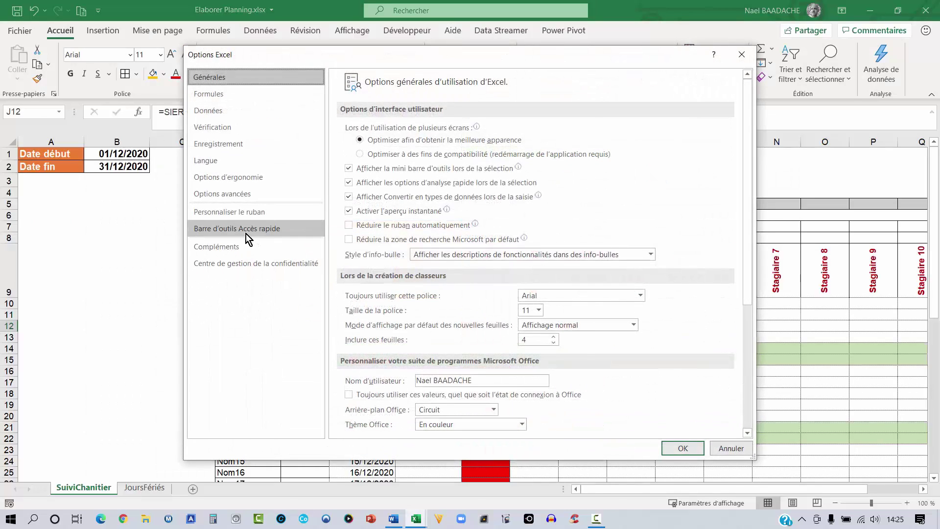
{"action": "left_click", "coordinate": [245, 214]}
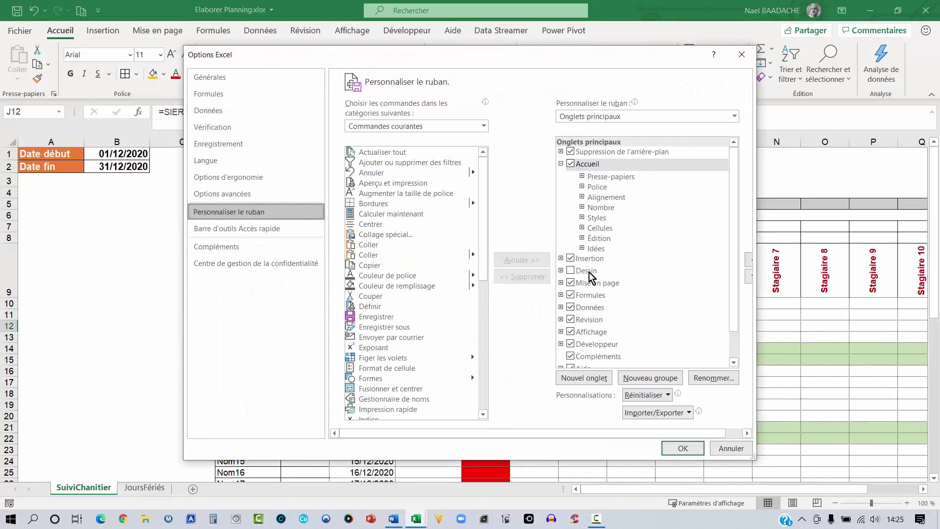
{"action": "left_click", "coordinate": [571, 345]}
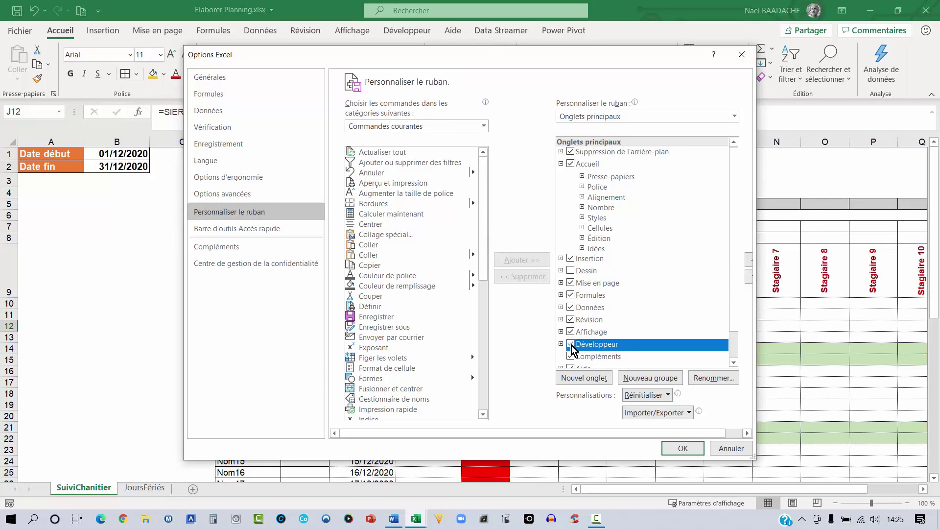
{"action": "left_click", "coordinate": [685, 448]}
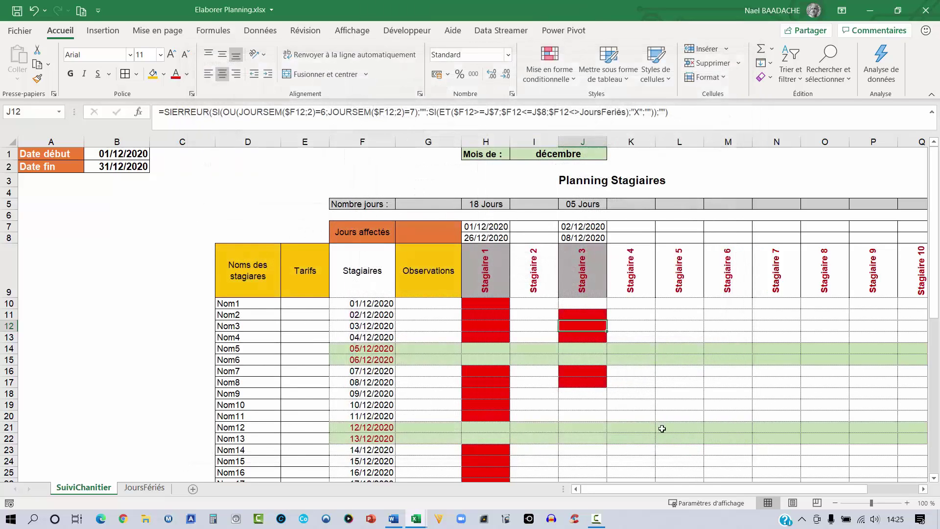
{"action": "left_click", "coordinate": [324, 170]}
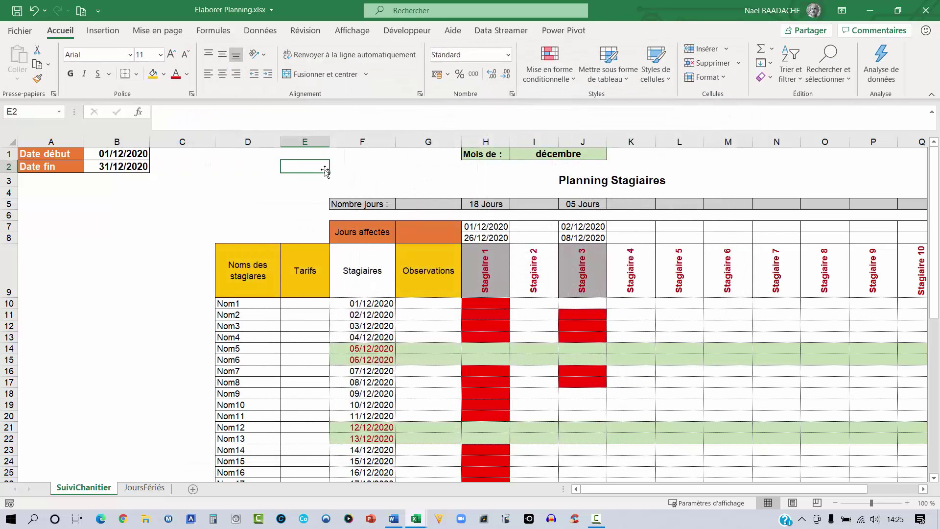
Launch the Visual Basic editor from Développeur, maximize it, and insert Module1
{"action": "left_click", "coordinate": [422, 33]}
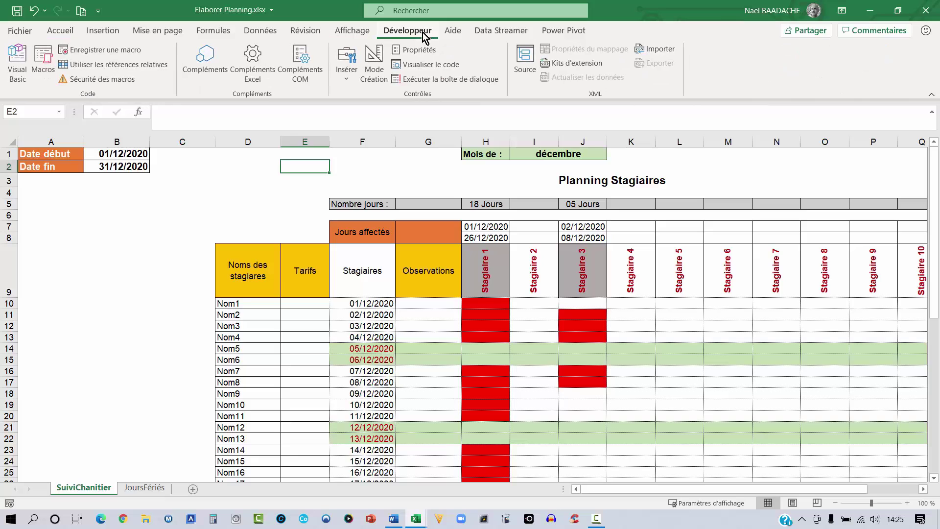
{"action": "left_click", "coordinate": [17, 60]}
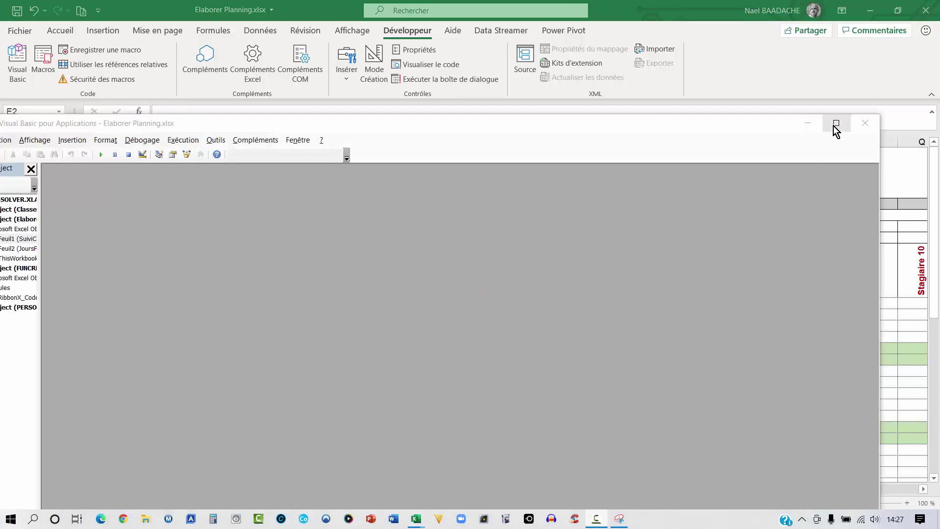
{"action": "left_click", "coordinate": [836, 124]}
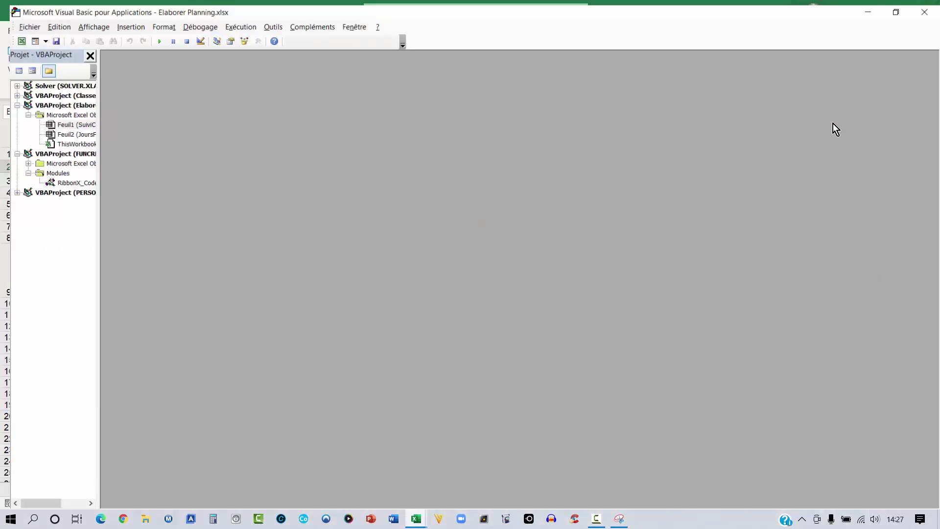
{"action": "left_click", "coordinate": [119, 22]}
{"action": "left_click", "coordinate": [131, 63]}
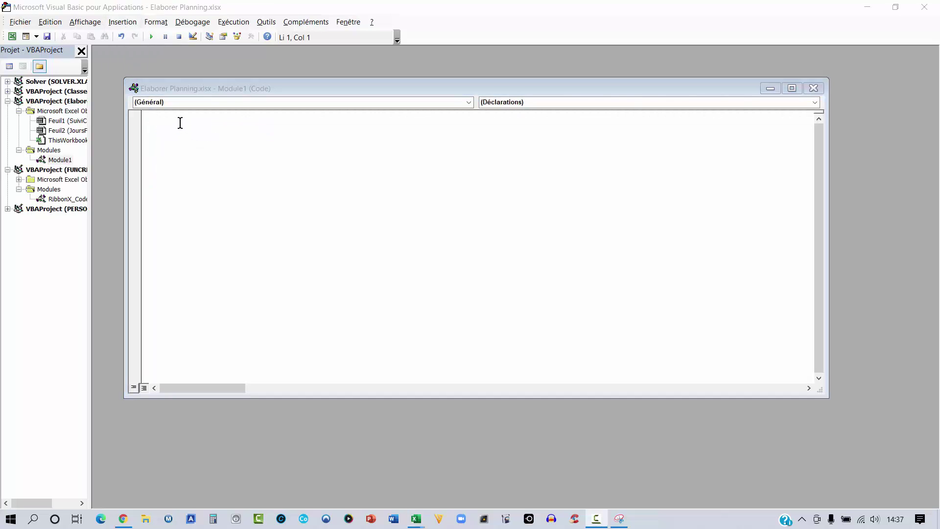
Declare Sub MasquerColonnes() in Module1 with an indented empty body
{"action": "left_click", "coordinate": [180, 123]}
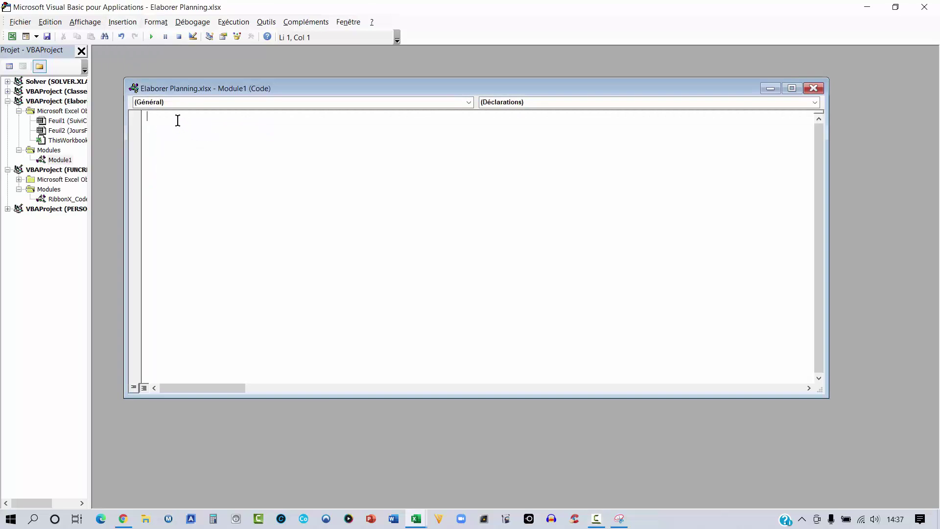
{"action": "type", "text": "Sub "}
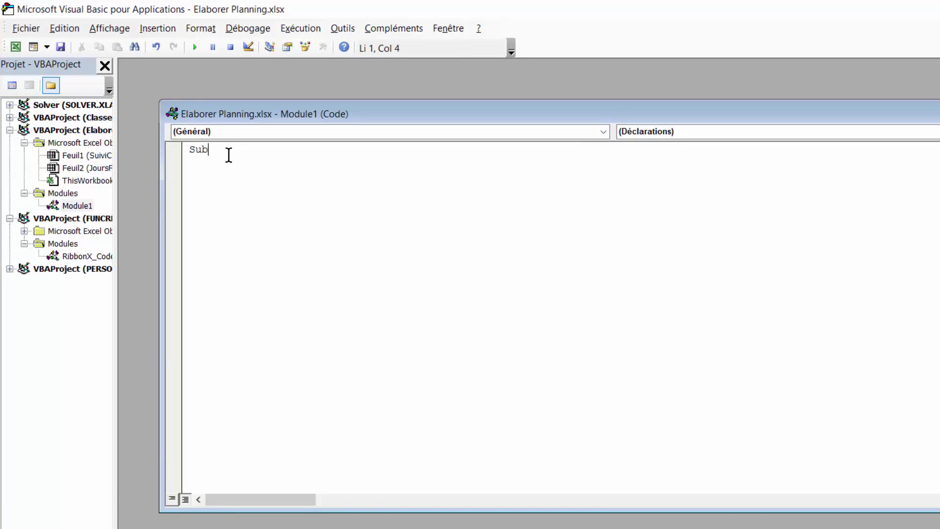
{"action": "type", "text": "Mas"}
{"action": "type", "text": "querC"}
{"action": "type", "text": "olonnes("}
{"action": "type", "text": ")"}
{"action": "key", "text": "Return"}
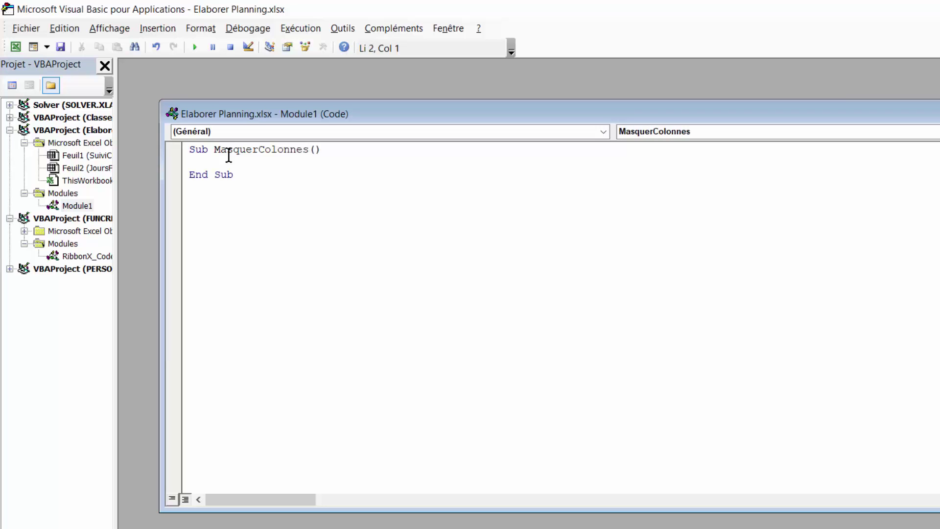
{"action": "key", "text": "Return"}
{"action": "key", "text": "Return"}
{"action": "key", "text": "Up"}
{"action": "key", "text": "Down"}
{"action": "key", "text": "Tab"}
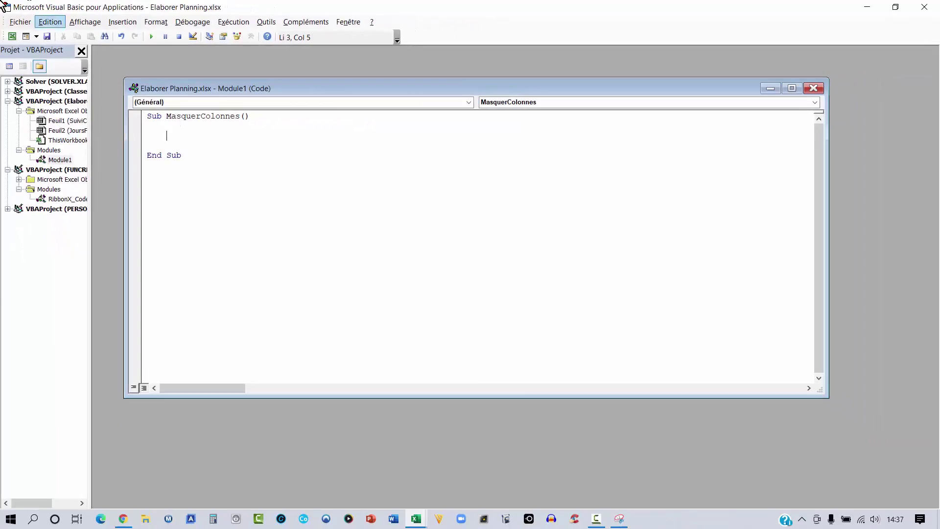
Add Worksheets("SuiviChantier").Select and begin the next line with Range(
{"action": "left_click", "coordinate": [12, 37]}
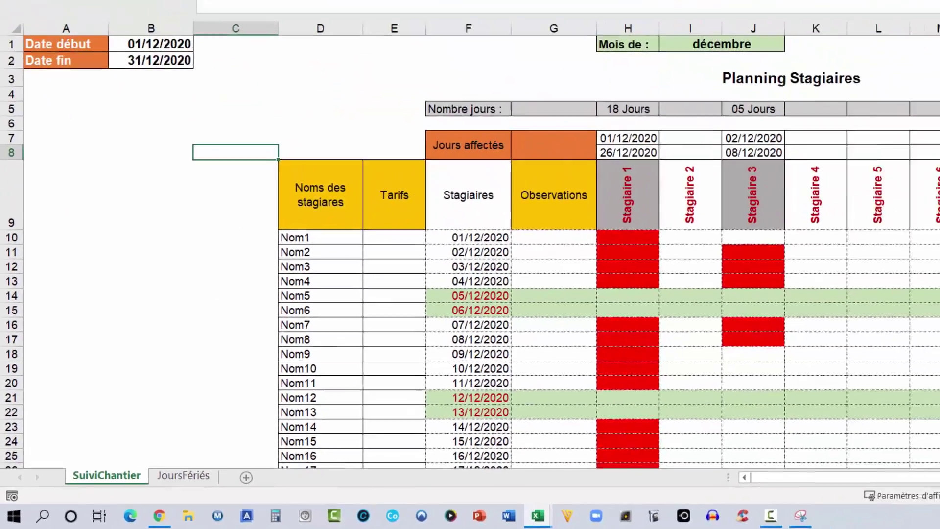
{"action": "key", "text": "alt+F11"}
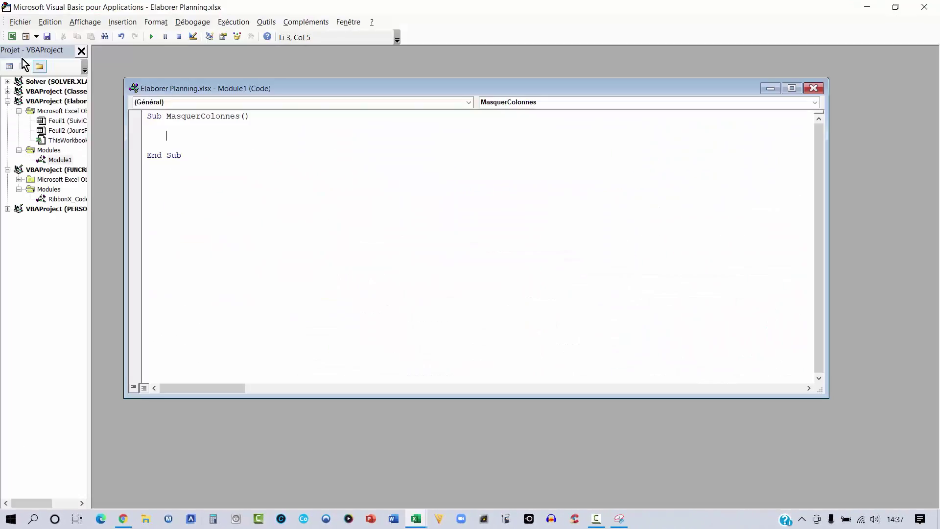
{"action": "type", "text": "W"}
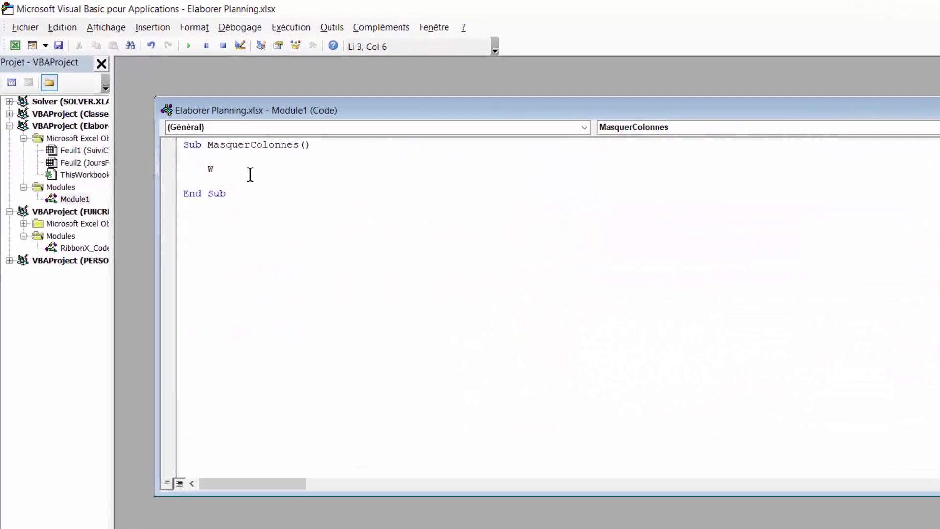
{"action": "type", "text": "ord"}
{"action": "key", "text": "BackSpace"}
{"action": "type", "text": "k"}
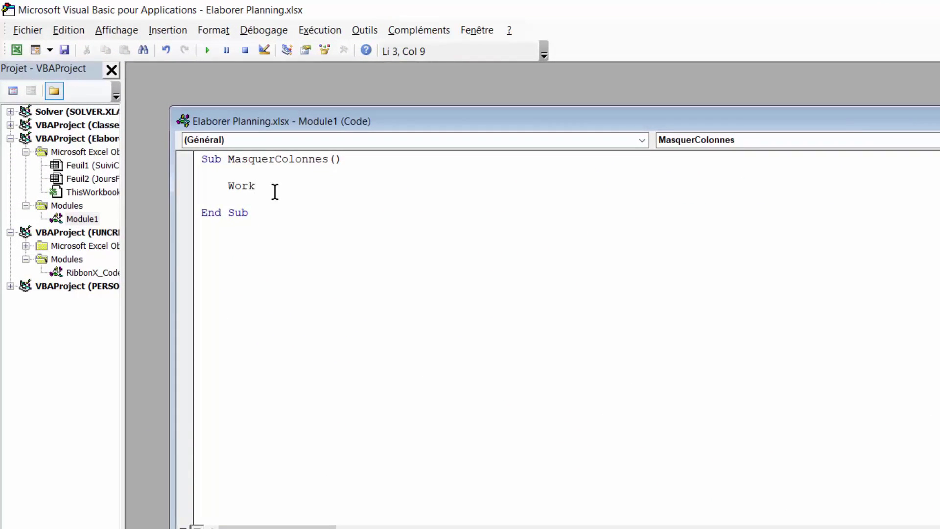
{"action": "type", "text": "shee"}
{"action": "type", "text": "ts"}
{"action": "type", "text": "(\"Sui"}
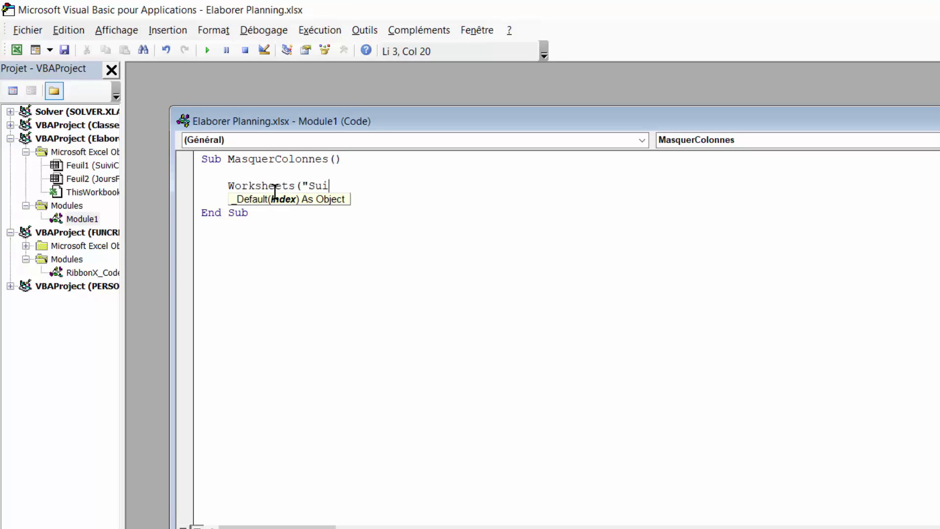
{"action": "type", "text": "viCha"}
{"action": "type", "text": "ntier\")."}
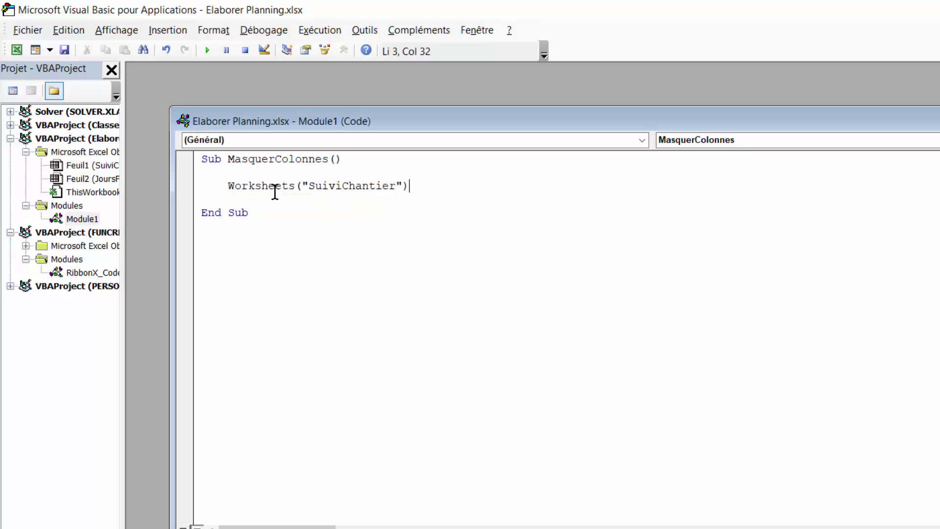
{"action": "type", "text": "select"}
{"action": "key", "text": "Return"}
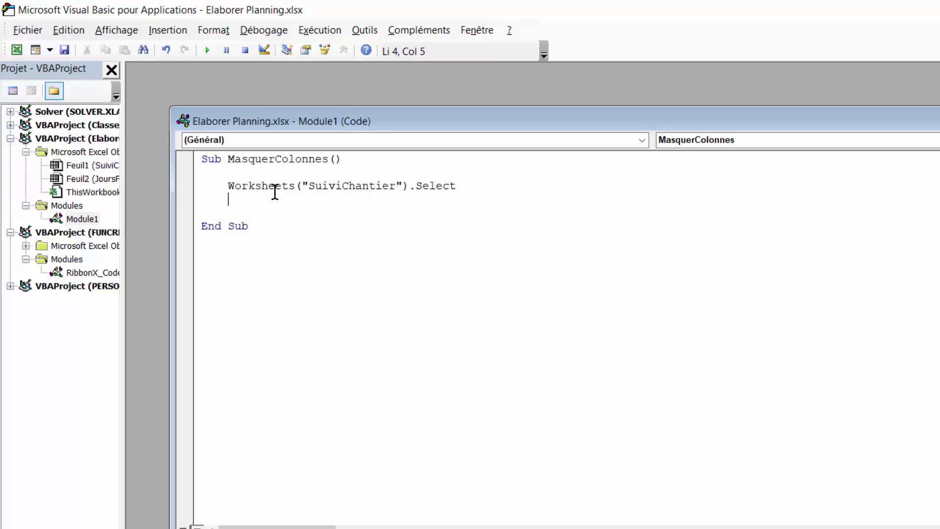
{"action": "type", "text": "Range"}
{"action": "type", "text": "("}
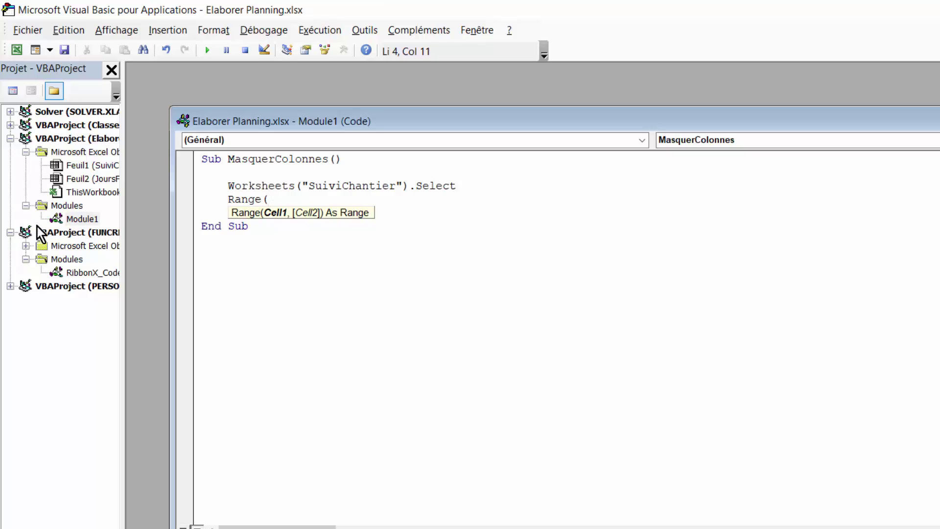
Complete the line Range("D:E,G:G").EntireColumn.Hidden = True in MasquerColonnes
{"action": "left_click", "coordinate": [17, 50]}
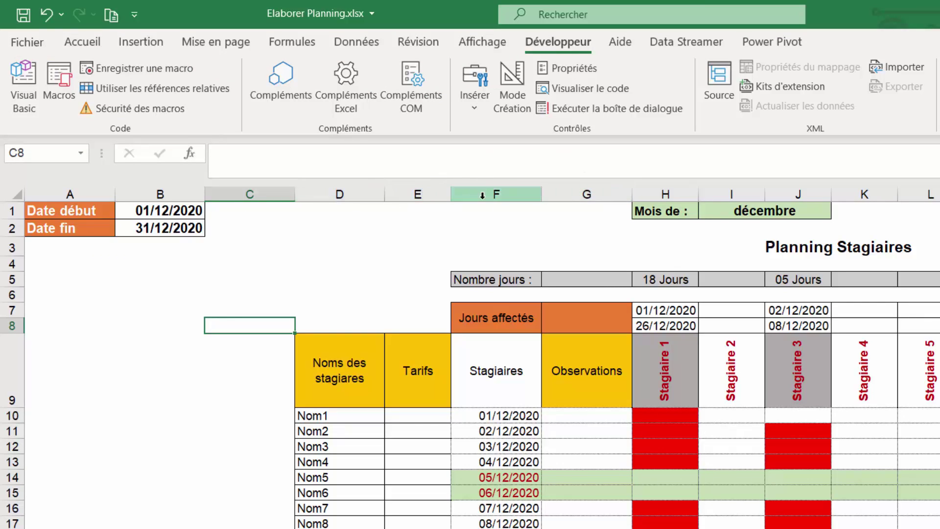
{"action": "left_click", "coordinate": [29, 86]}
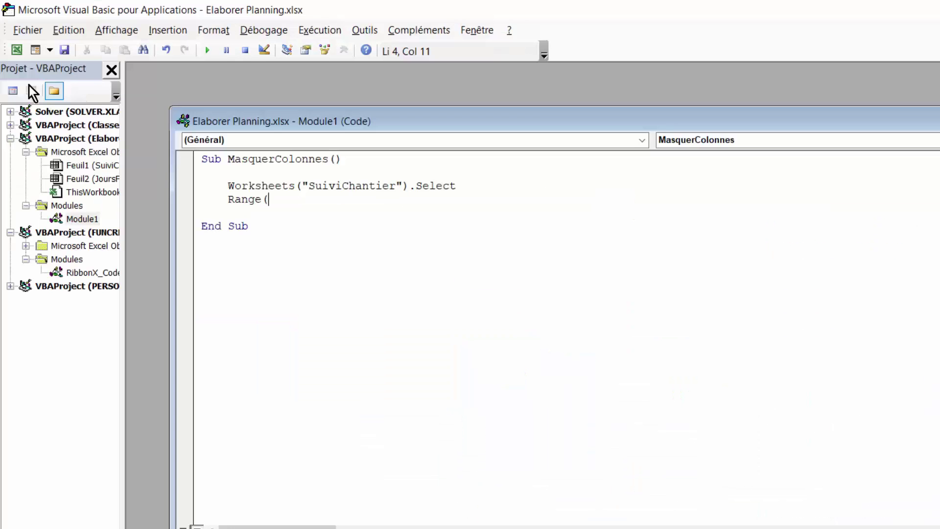
{"action": "type", "text": "\"D"}
{"action": "type", "text": ":"}
{"action": "type", "text": "E,"}
{"action": "type", "text": "G:G/"}
{"action": "key", "text": "BackSpace"}
{"action": "type", "text": "\")"}
{"action": "type", "text": ".enti"}
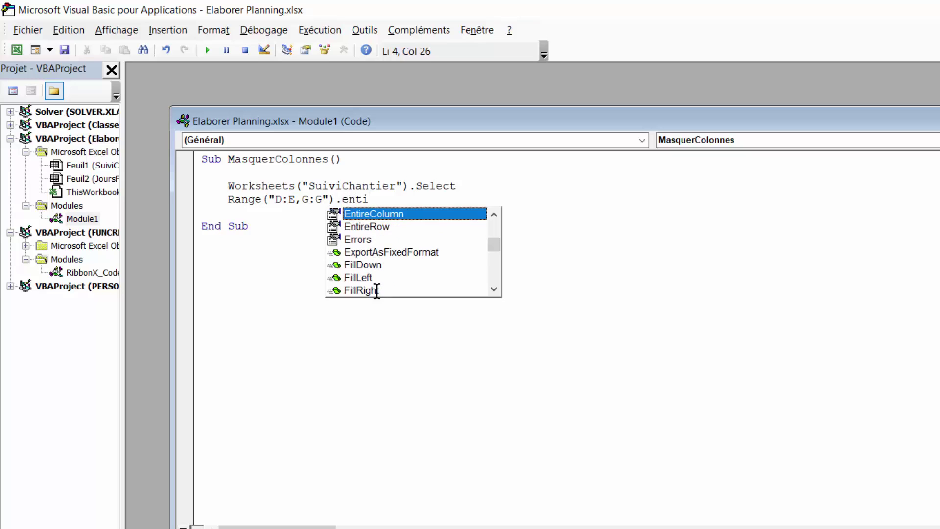
{"action": "double_click", "coordinate": [392, 214]}
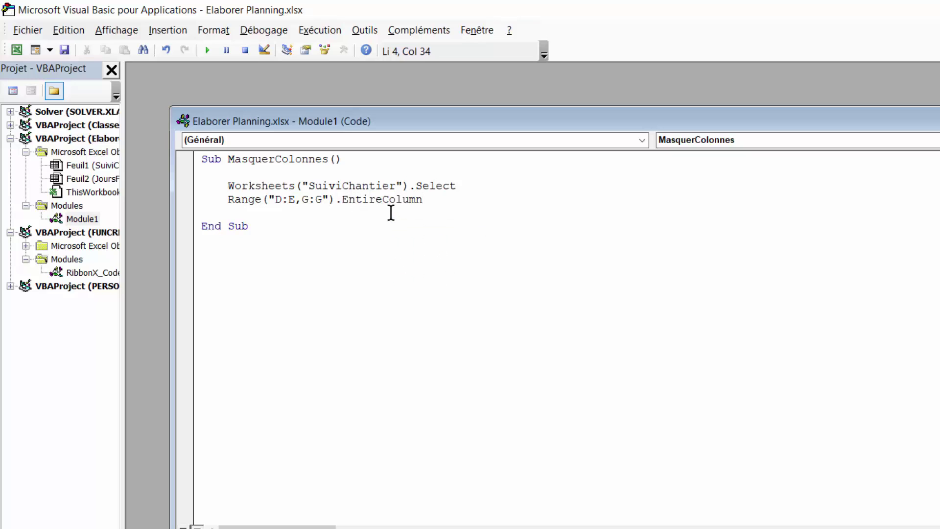
{"action": "type", "text": ".h"}
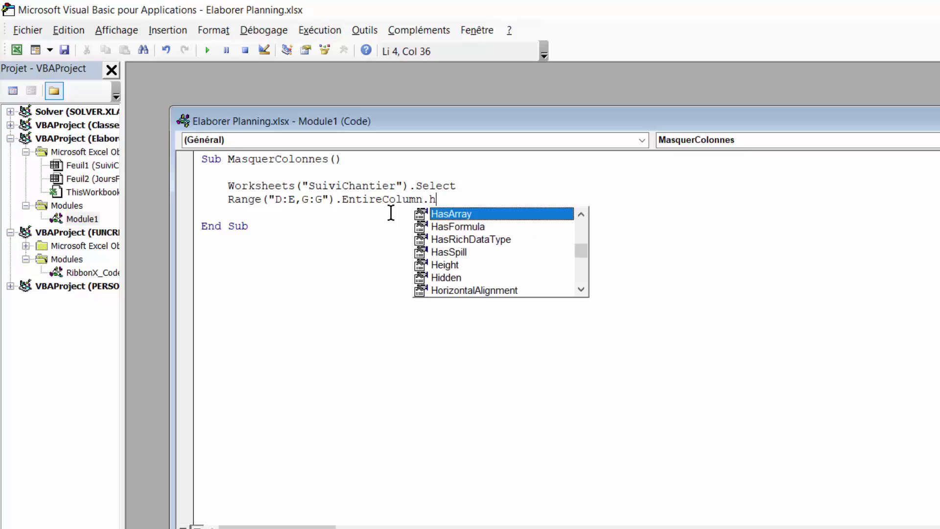
{"action": "type", "text": "i"}
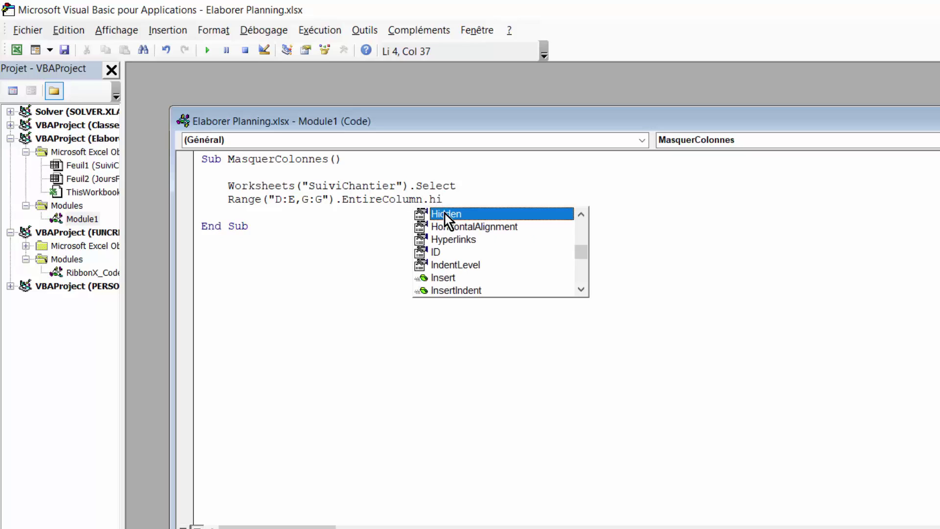
{"action": "double_click", "coordinate": [445, 213]}
{"action": "key", "text": "BackSpace"}
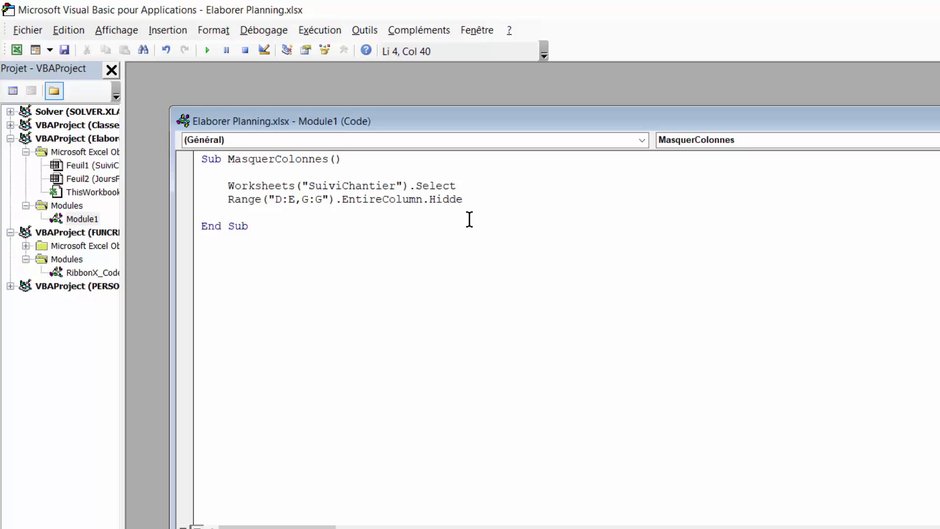
{"action": "type", "text": "n"}
{"action": "type", "text": "=True"}
{"action": "key", "text": "Return"}
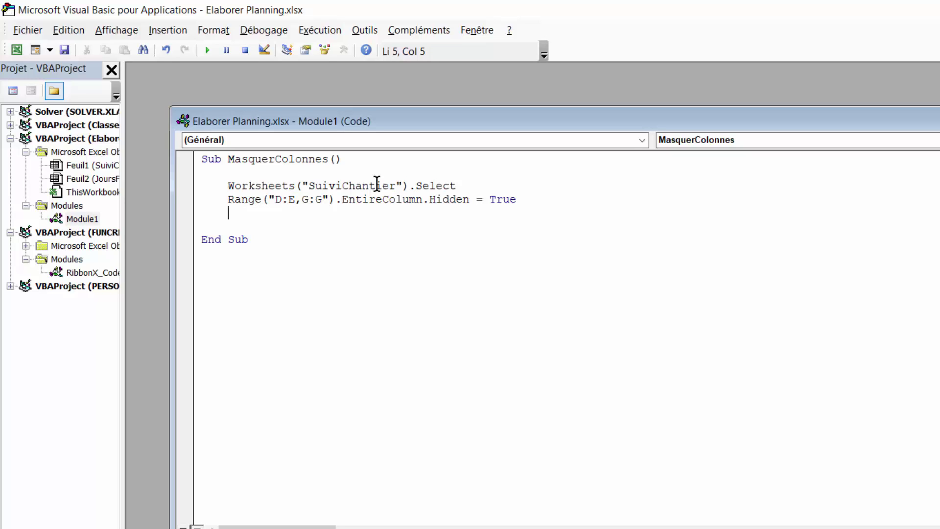
Run MasquerColonnes, check the hidden columns in Excel, then insert Module2
{"action": "left_click", "coordinate": [207, 51]}
{"action": "left_click", "coordinate": [16, 49]}
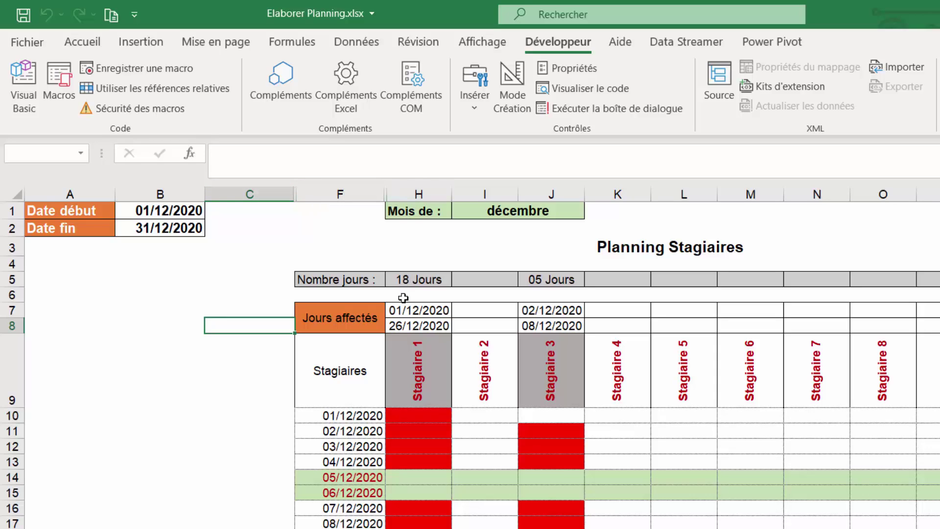
{"action": "left_click", "coordinate": [28, 90]}
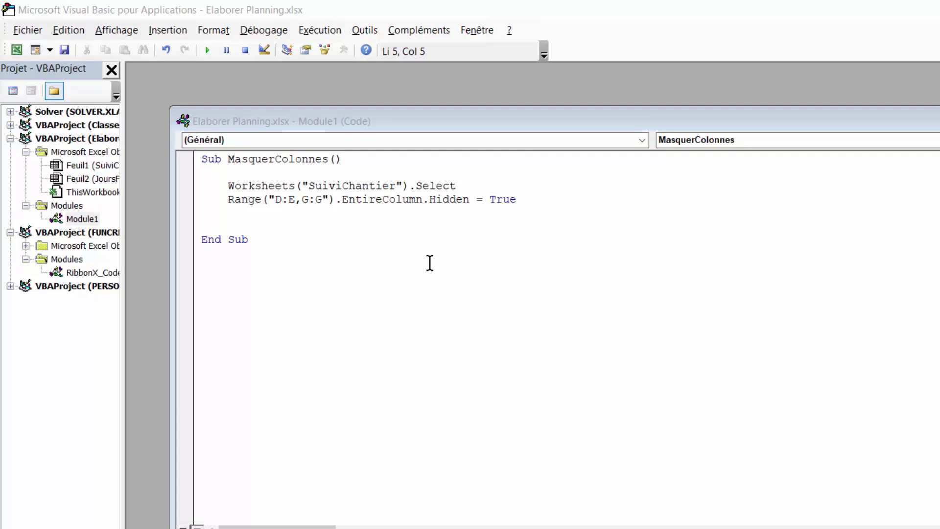
{"action": "left_click", "coordinate": [171, 31]}
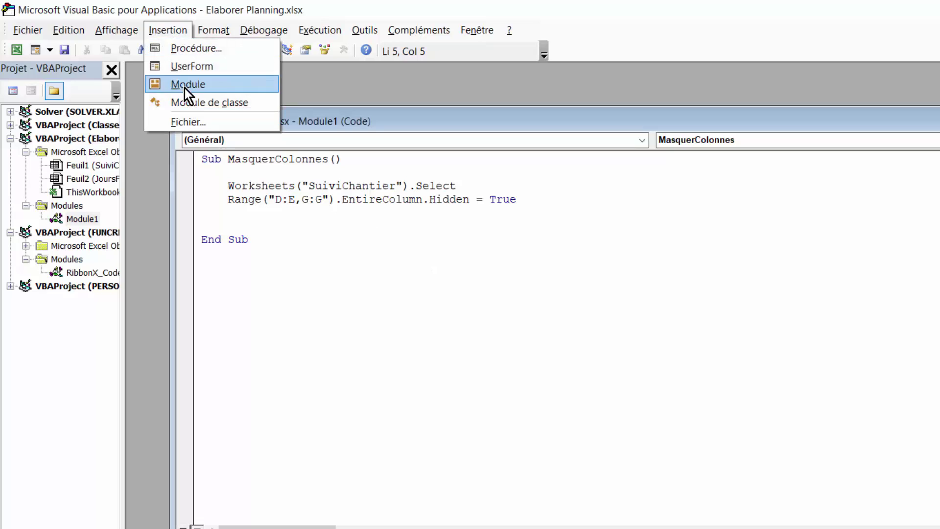
{"action": "left_click", "coordinate": [184, 89]}
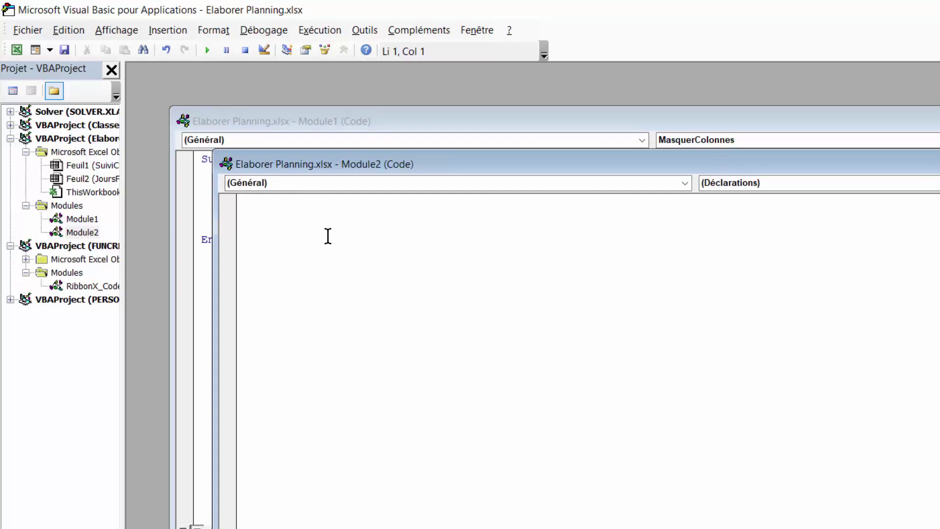
Declare Sub AfficherColonnes() with the line Worksheets("SuiviChantier").Select
{"action": "type", "text": "Sub "}
{"action": "type", "text": "Afficher"}
{"action": "type", "text": "Colonn"}
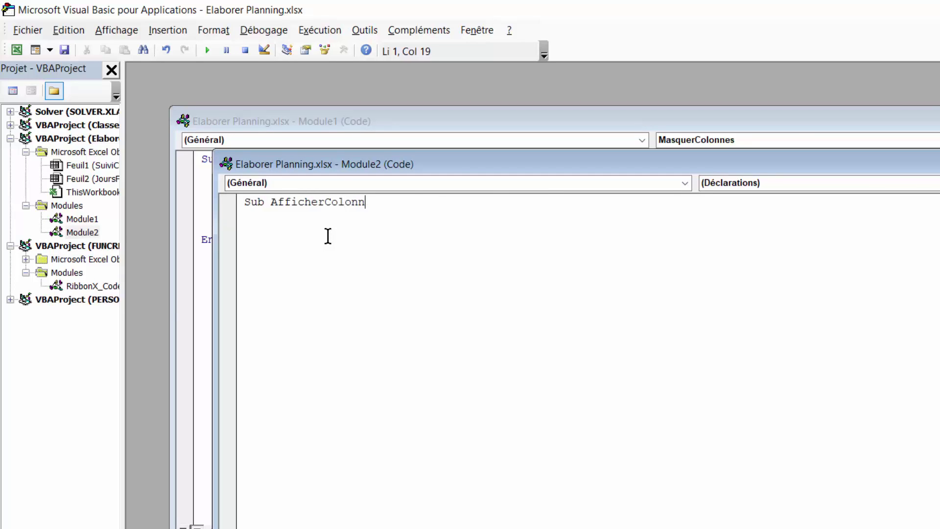
{"action": "type", "text": "es()"}
{"action": "key", "text": "Return"}
{"action": "key", "text": "Return"}
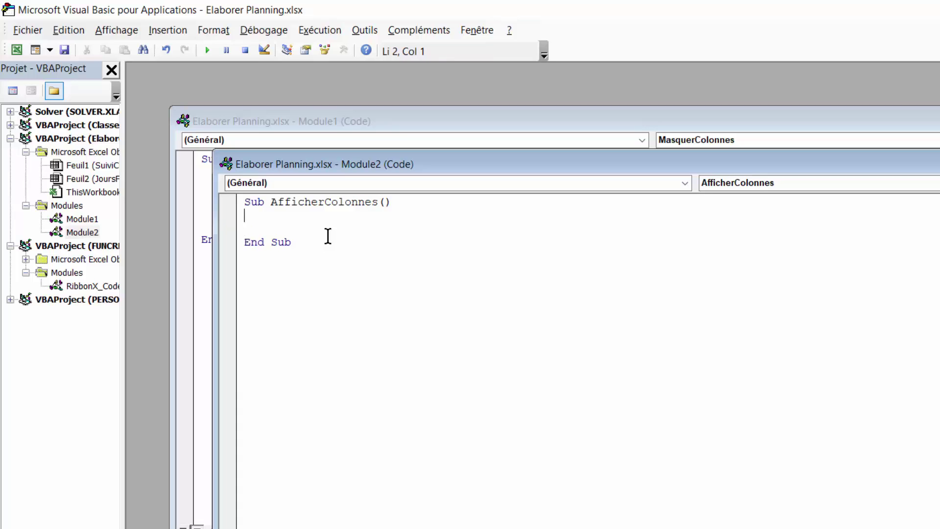
{"action": "type", "text": "Work"}
{"action": "type", "text": "s"}
{"action": "key", "text": "BackSpace"}
{"action": "key", "text": "BackSpace"}
{"action": "key", "text": "BackSpace"}
{"action": "key", "text": "BackSpace"}
{"action": "key", "text": "BackSpace"}
{"action": "key", "text": "Return"}
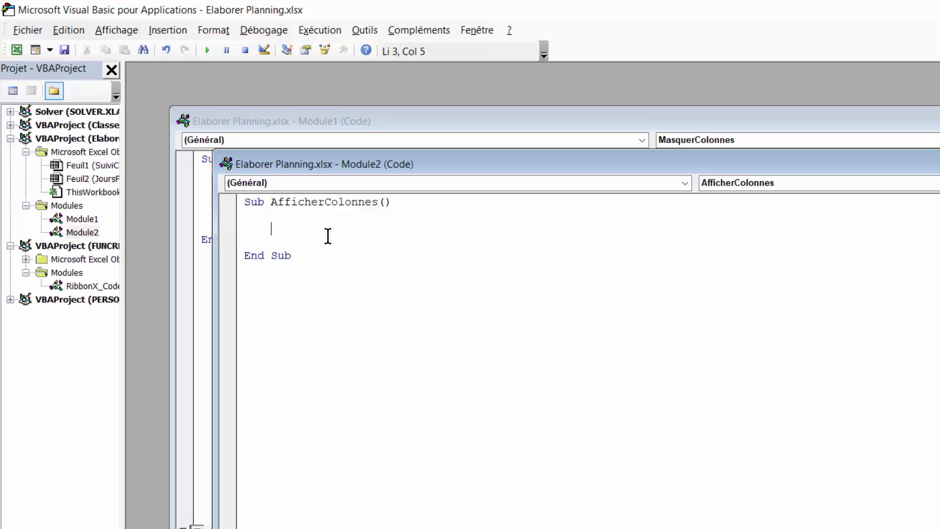
{"action": "type", "text": "Wor"}
{"action": "type", "text": "kshe"}
{"action": "type", "text": "ets("}
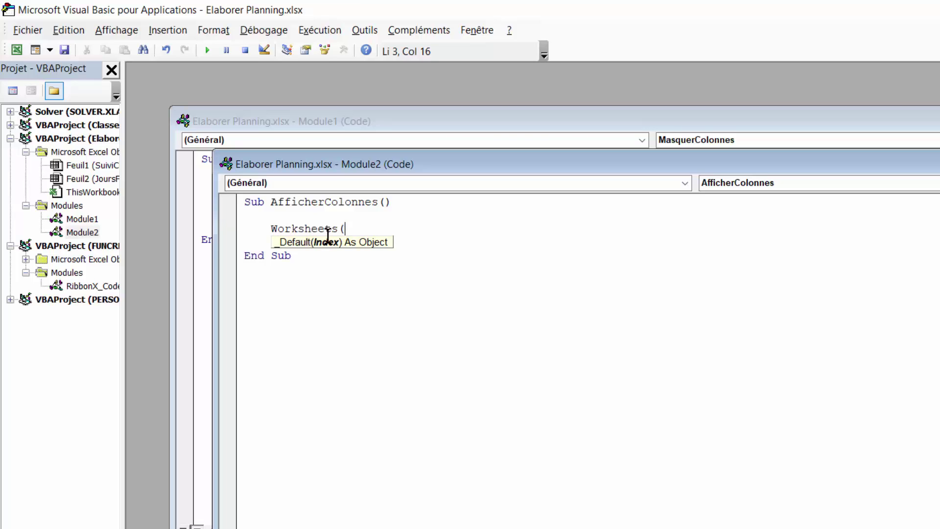
{"action": "type", "text": "\"S"}
{"action": "type", "text": "uiviC"}
{"action": "type", "text": "hantier\""}
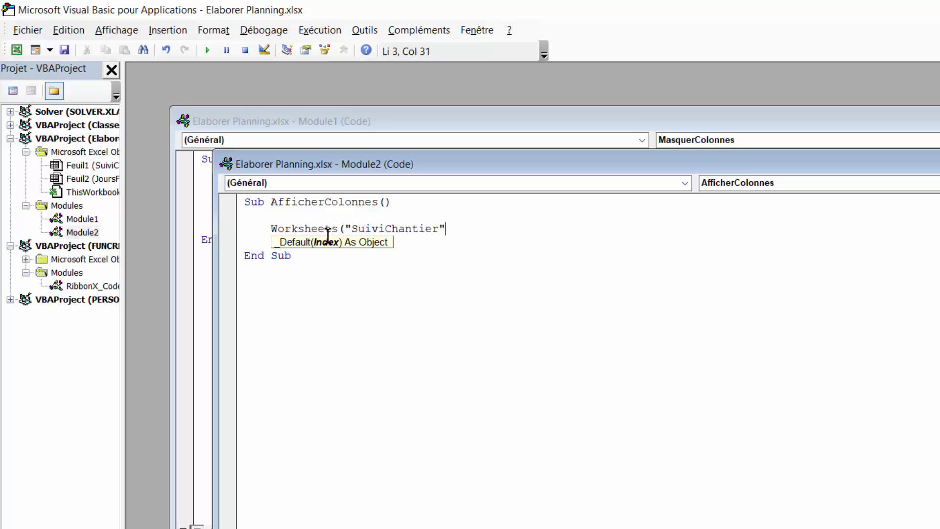
{"action": "type", "text": ").sel"}
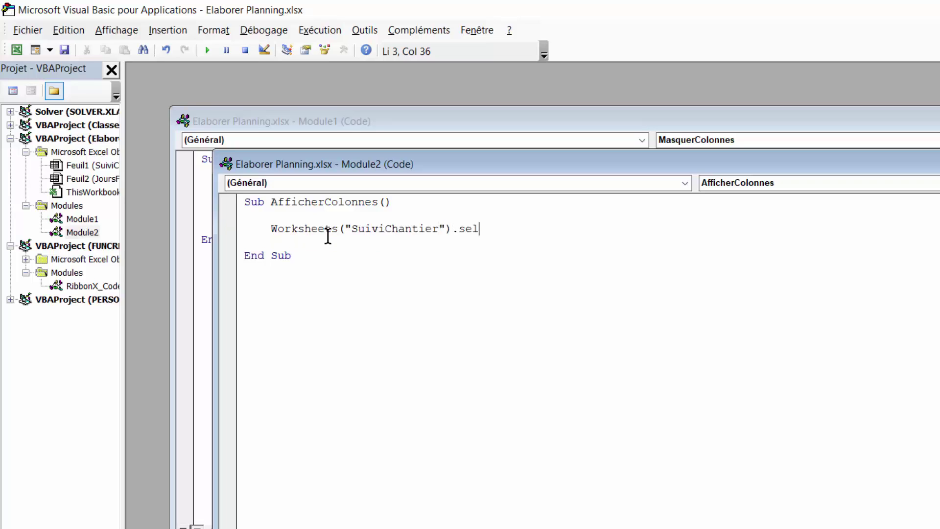
{"action": "type", "text": "ect"}
{"action": "key", "text": "Return"}
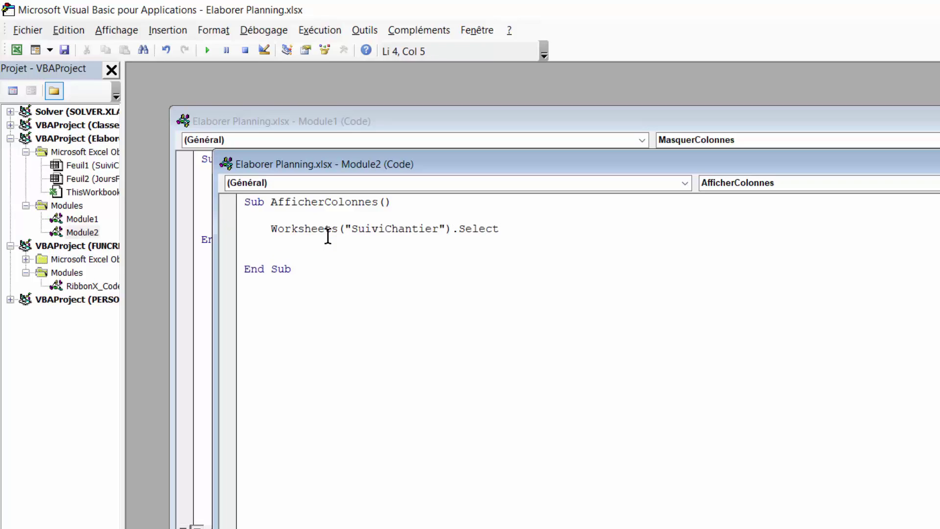
Add Range("D:E,G:G").EntireColumn.Hidden = False and run AfficherColonnes
{"action": "type", "text": "Range"}
{"action": "type", "text": "("}
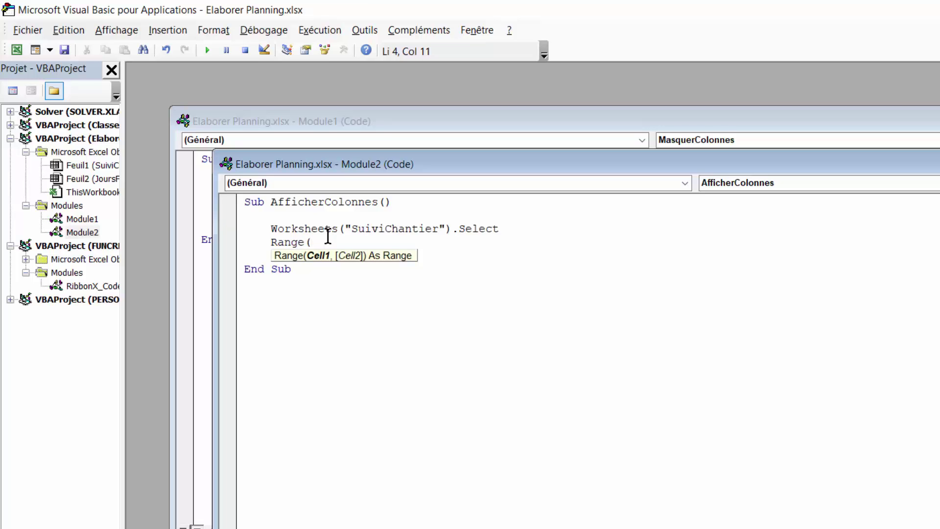
{"action": "type", "text": "\""}
{"action": "type", "text": "D:E"}
{"action": "type", "text": ","}
{"action": "type", "text": "G:G"}
{"action": "type", "text": "\"à"}
{"action": "key", "text": "BackSpace"}
{"action": "type", "text": ")"}
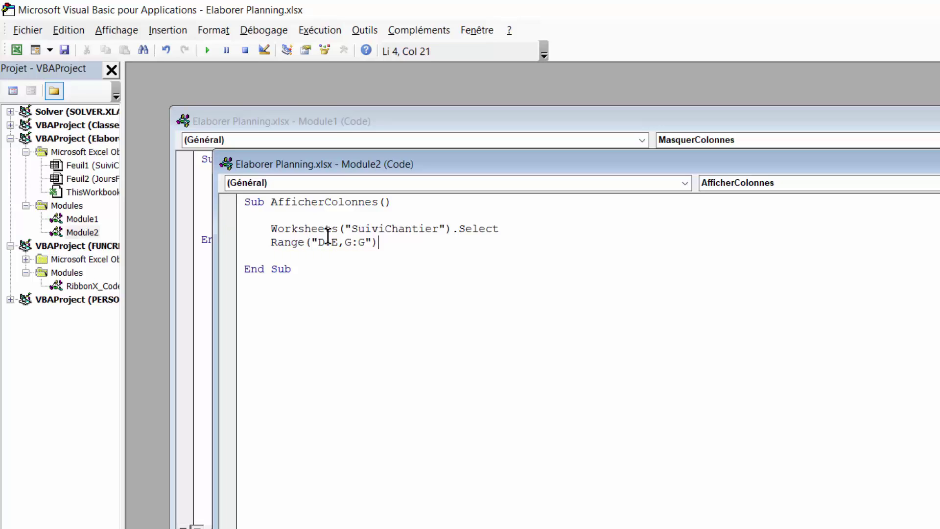
{"action": "type", "text": ".ent"}
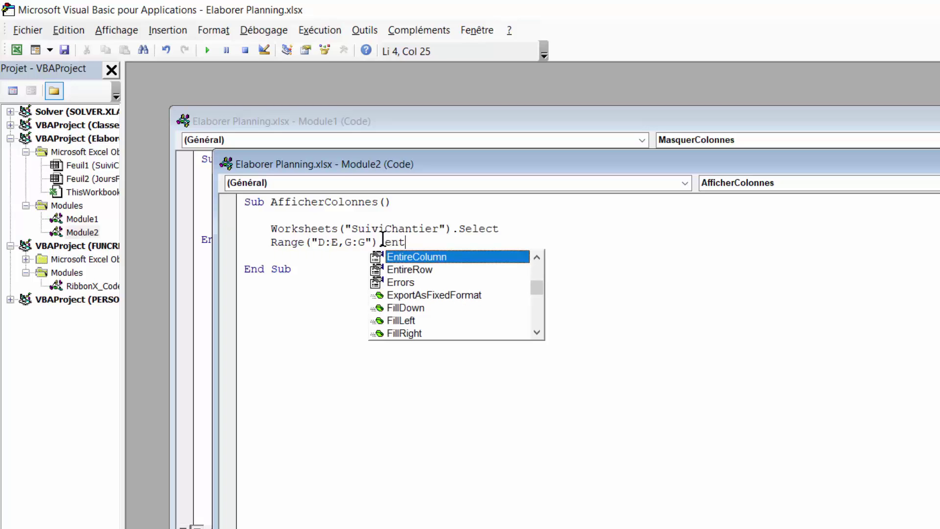
{"action": "double_click", "coordinate": [429, 256]}
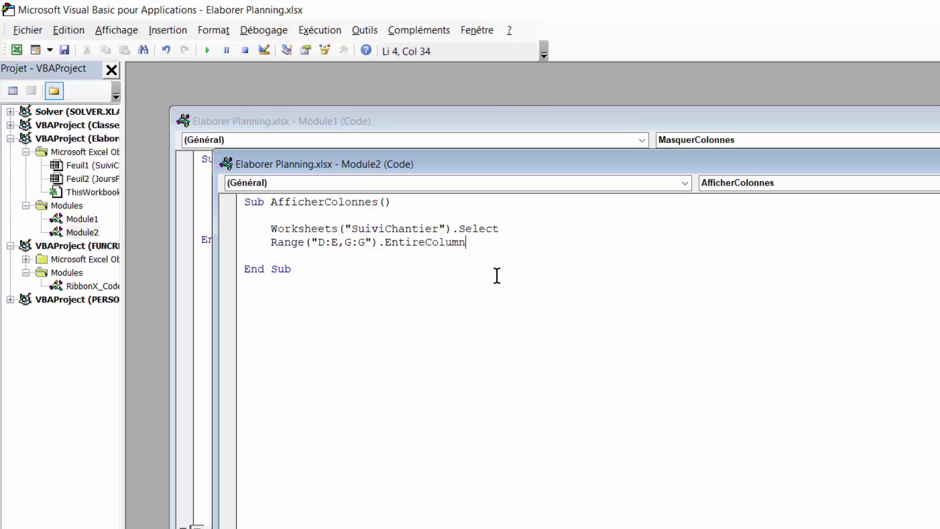
{"action": "type", "text": ".hid"}
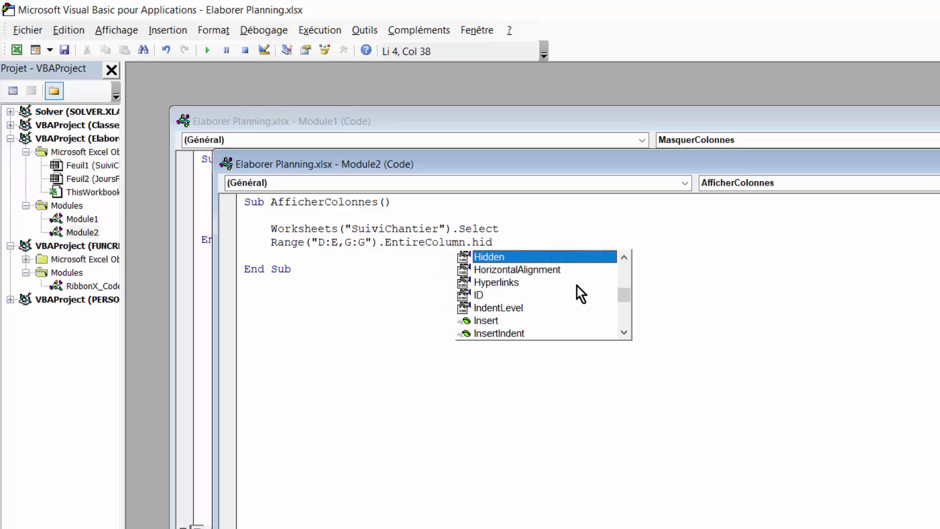
{"action": "double_click", "coordinate": [511, 259]}
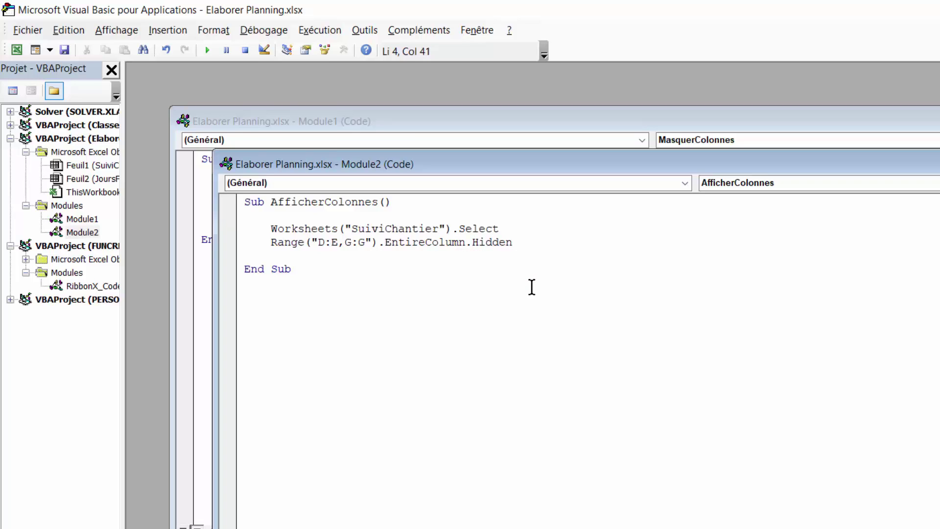
{"action": "type", "text": "=False"}
{"action": "key", "text": "Return"}
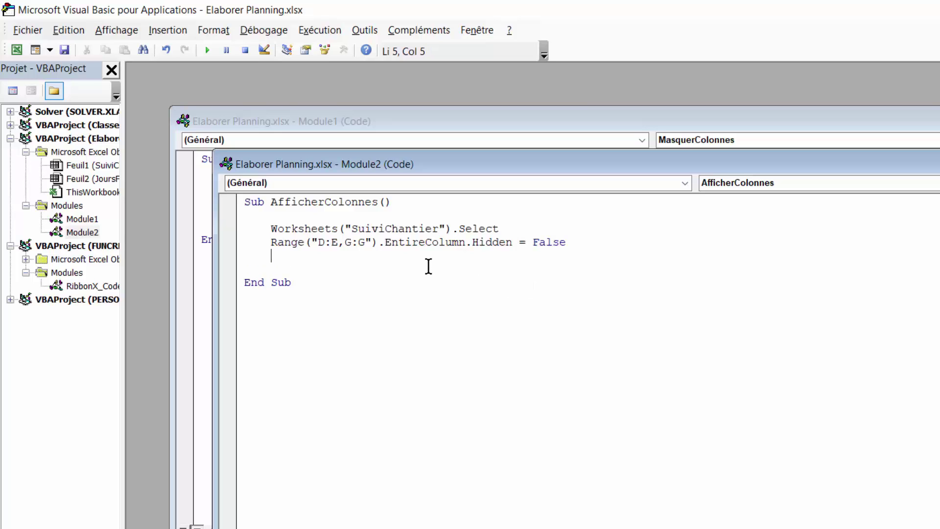
{"action": "left_click", "coordinate": [207, 52]}
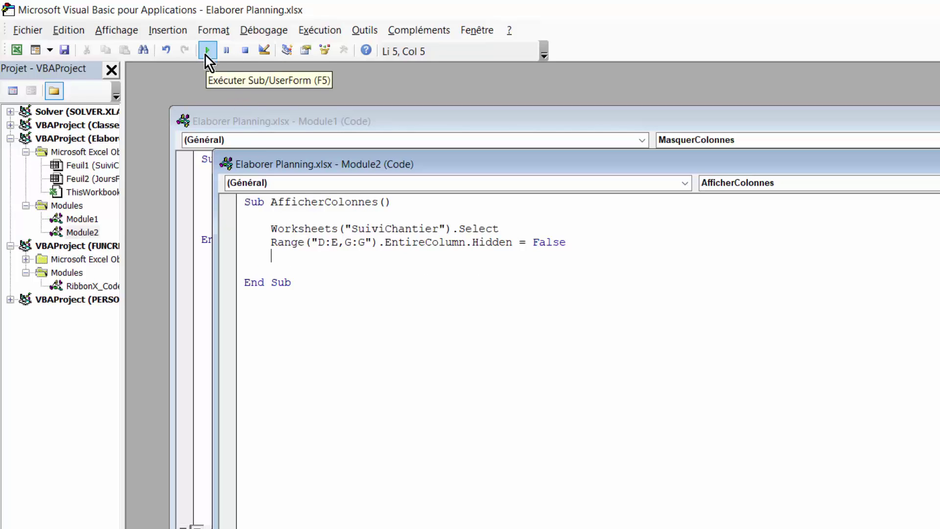
Return to the SuiviChantier sheet and select cell A4
{"action": "left_click", "coordinate": [16, 51]}
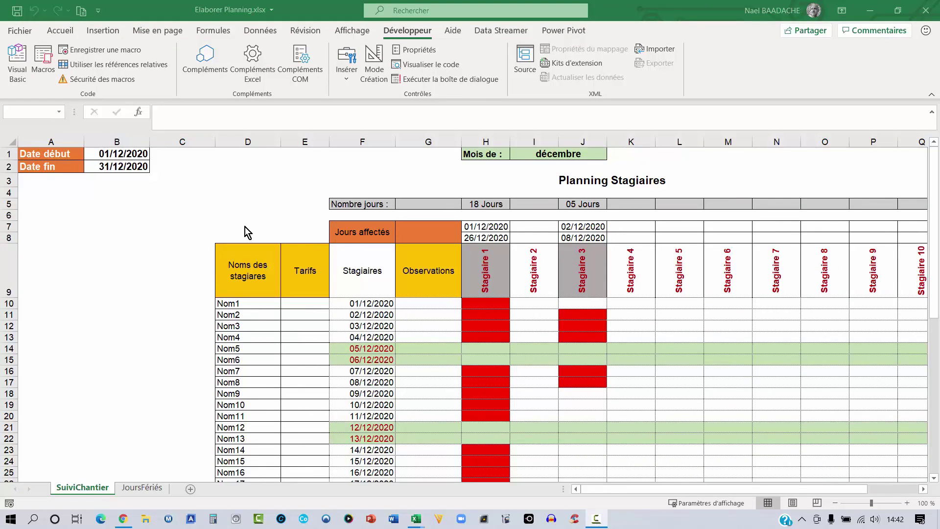
{"action": "left_click", "coordinate": [47, 191]}
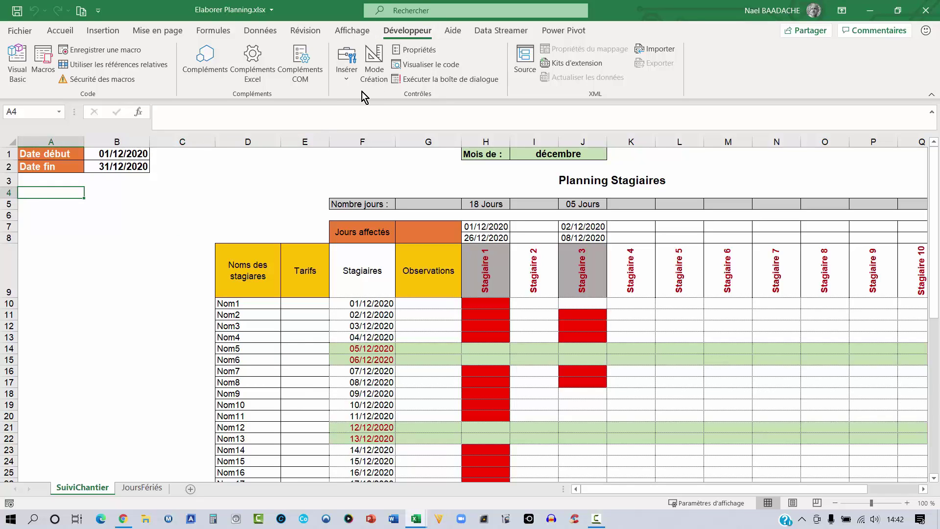
Draw a form button on the sheet and assign it the MasquerColonnes macro
{"action": "left_click", "coordinate": [343, 76]}
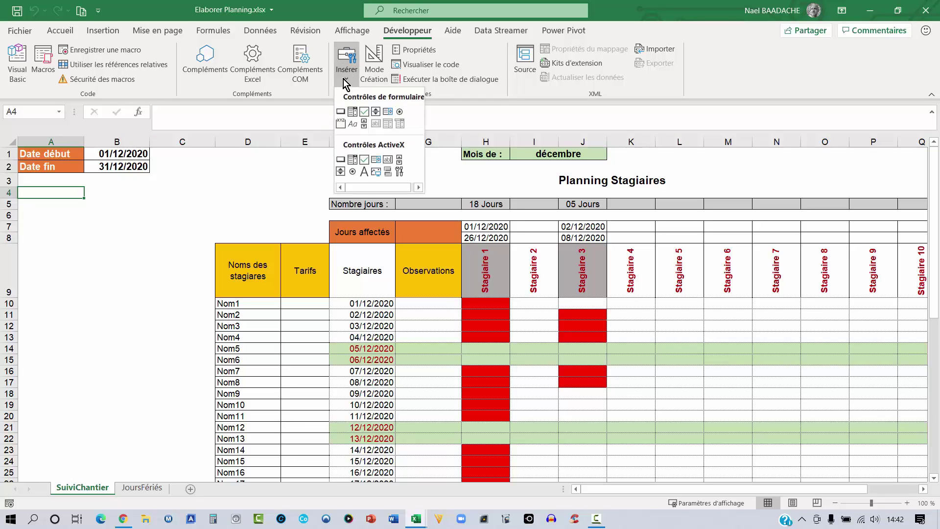
{"action": "left_click", "coordinate": [340, 112]}
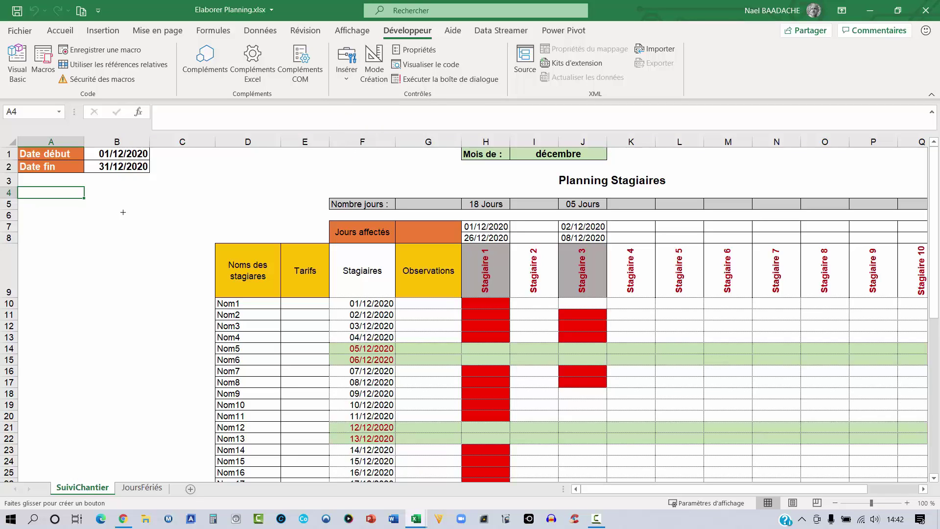
{"action": "left_click_drag", "start_coordinate": [38, 186], "coordinate": [114, 204]}
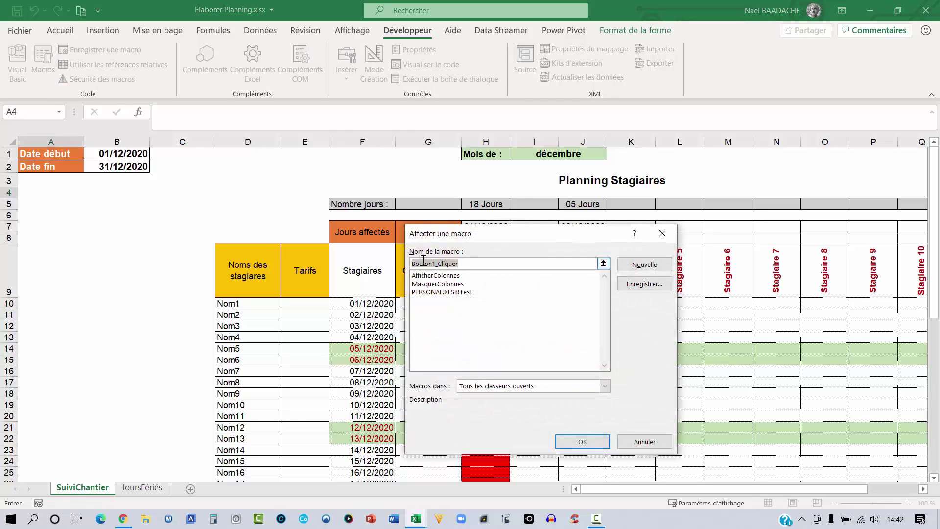
{"action": "left_click", "coordinate": [431, 285]}
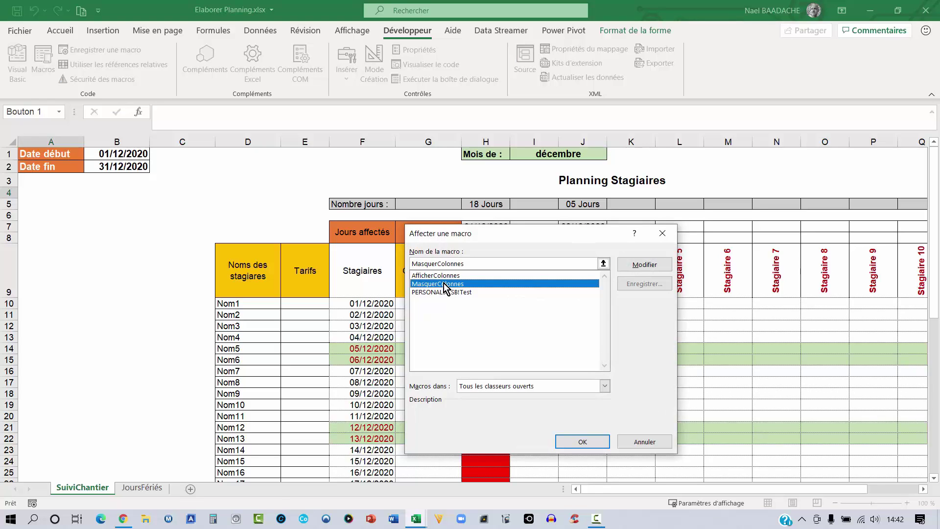
{"action": "left_click", "coordinate": [589, 444]}
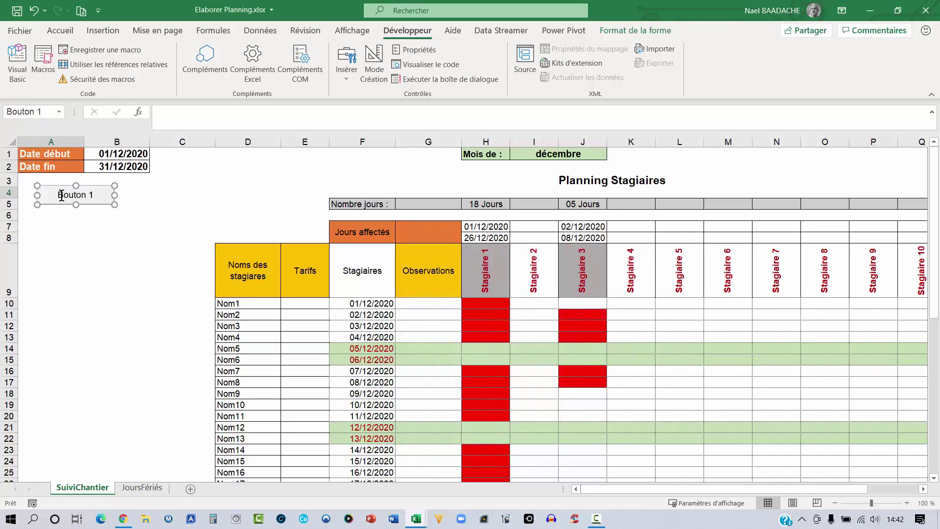
Caption the button 'Masquer Colonnes', widen it, and click it to hide D, E, G
{"action": "left_click_drag", "start_coordinate": [57, 195], "coordinate": [105, 194]}
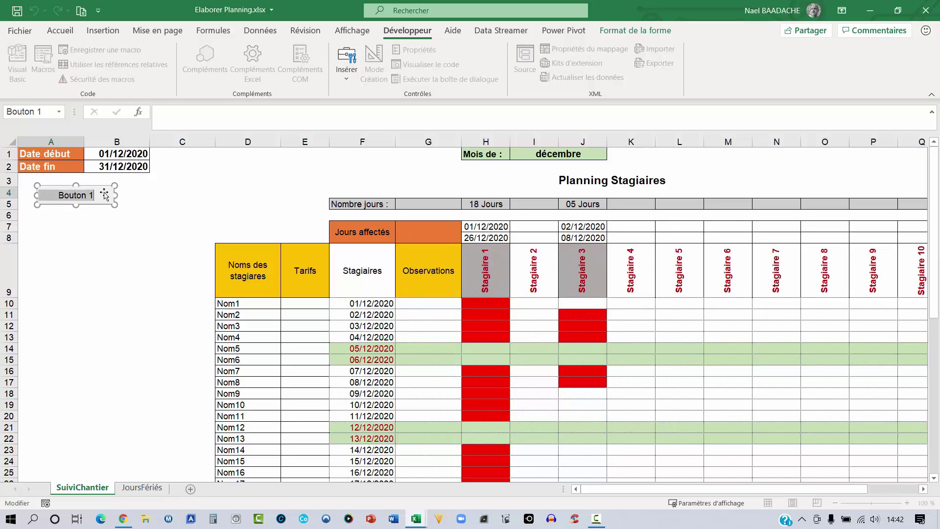
{"action": "type", "text": "Mas"}
{"action": "type", "text": "quer Col"}
{"action": "type", "text": "onnes"}
{"action": "left_click", "coordinate": [175, 259]}
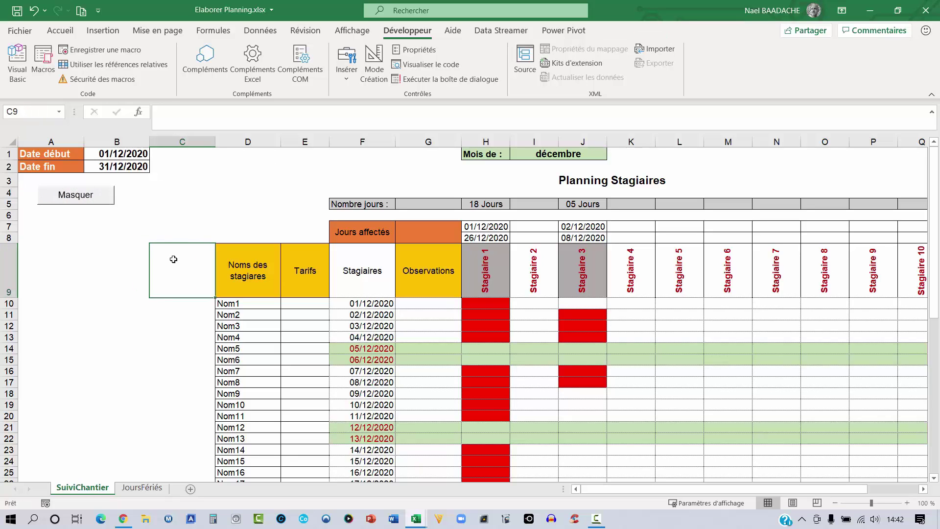
{"action": "right_click", "coordinate": [109, 203]}
{"action": "key", "text": "Escape"}
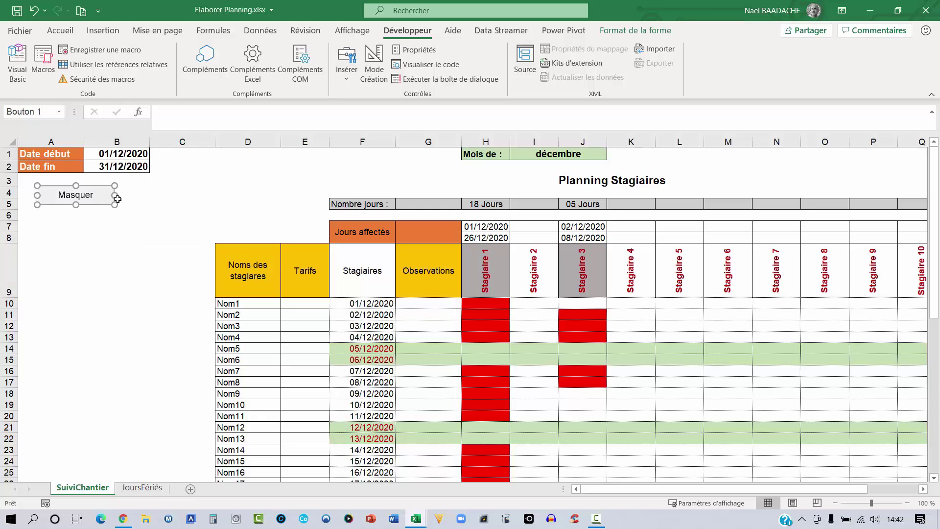
{"action": "left_click_drag", "start_coordinate": [118, 195], "coordinate": [145, 196]}
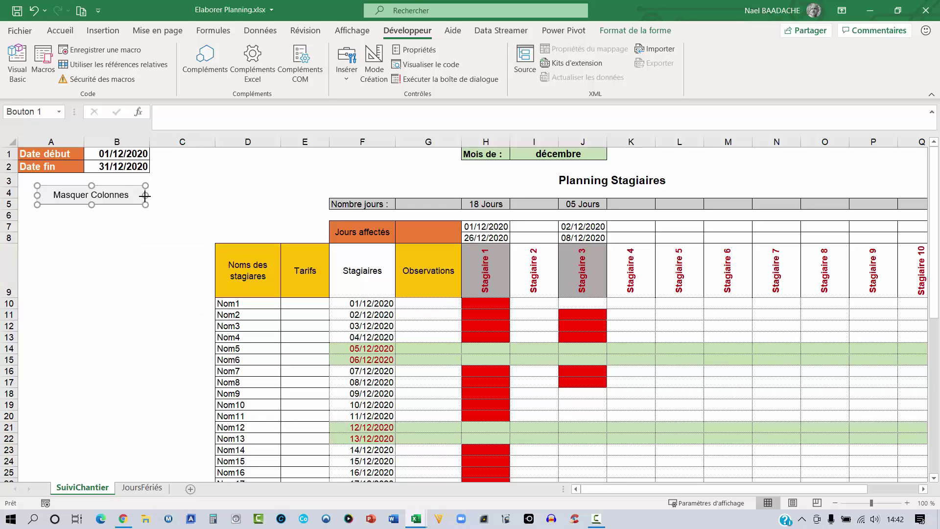
{"action": "left_click", "coordinate": [103, 229]}
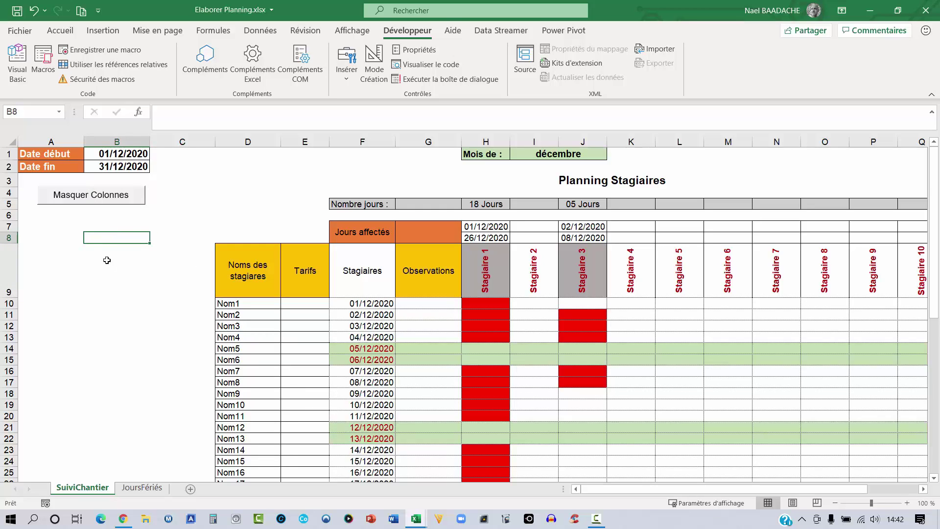
{"action": "left_click", "coordinate": [93, 201]}
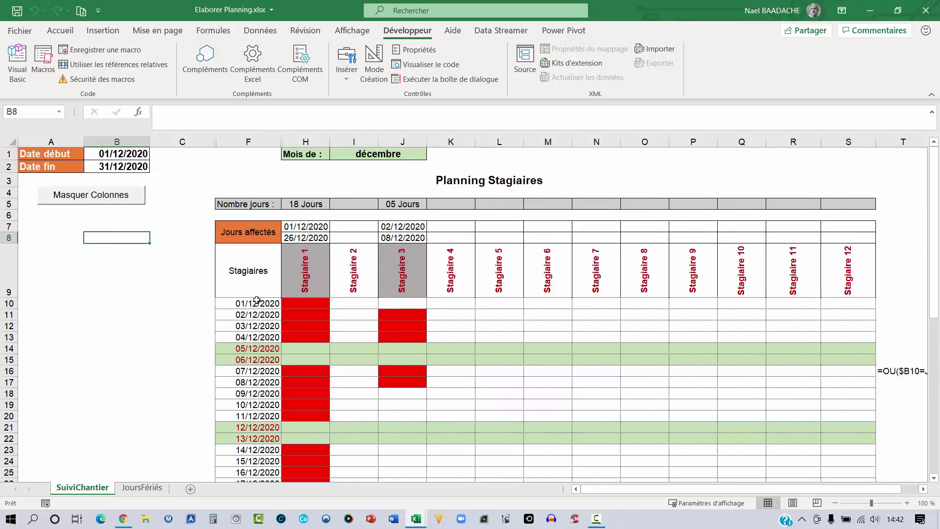
Draw a second form button below the first, linked to the AfficherColonnes macro
{"action": "left_click", "coordinate": [63, 228]}
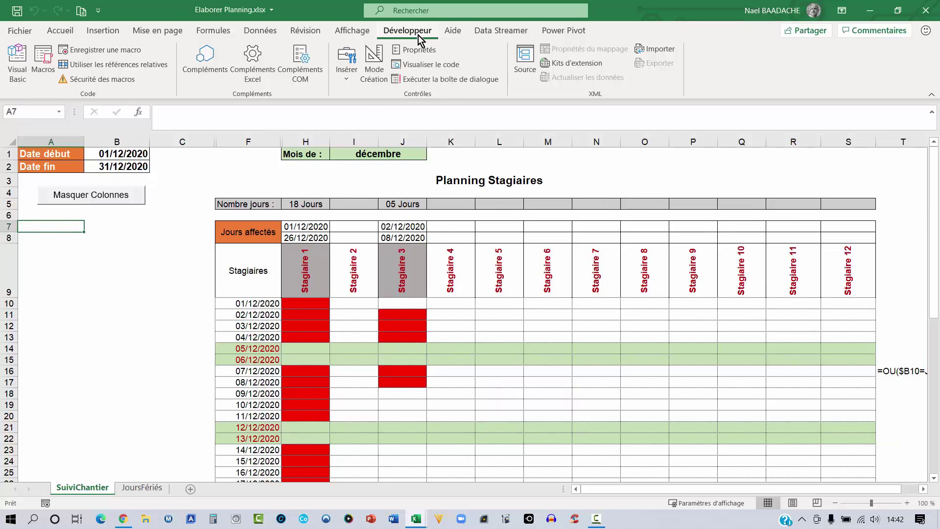
{"action": "left_click", "coordinate": [344, 80]}
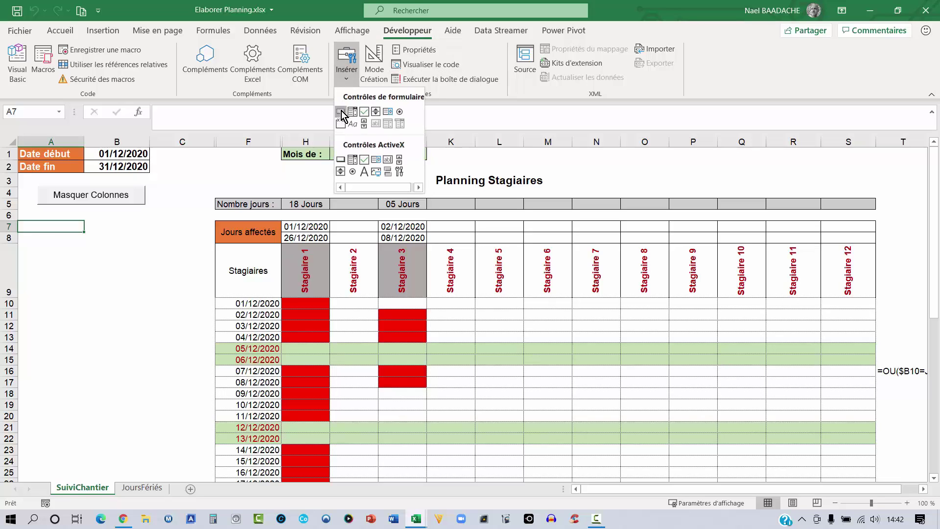
{"action": "left_click", "coordinate": [340, 113]}
{"action": "left_click_drag", "start_coordinate": [38, 214], "coordinate": [145, 229]}
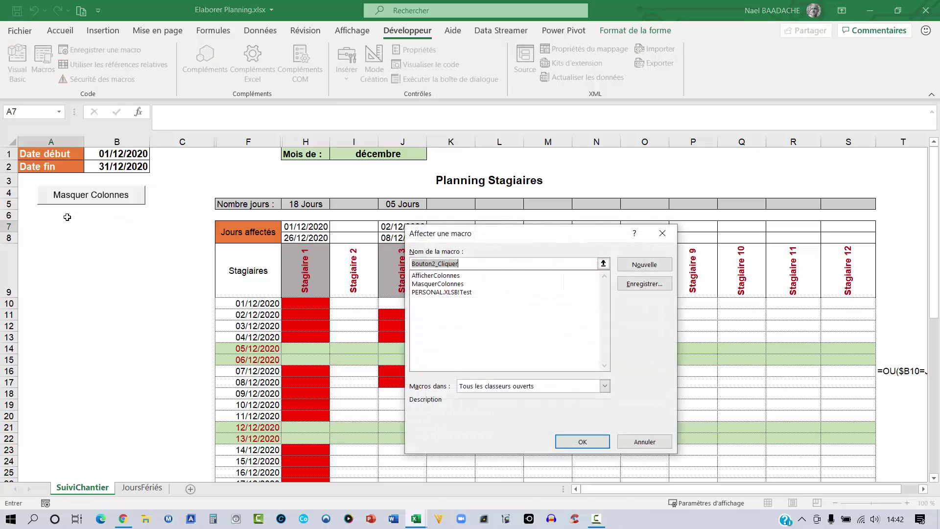
{"action": "left_click", "coordinate": [434, 276]}
{"action": "left_click", "coordinate": [582, 442]}
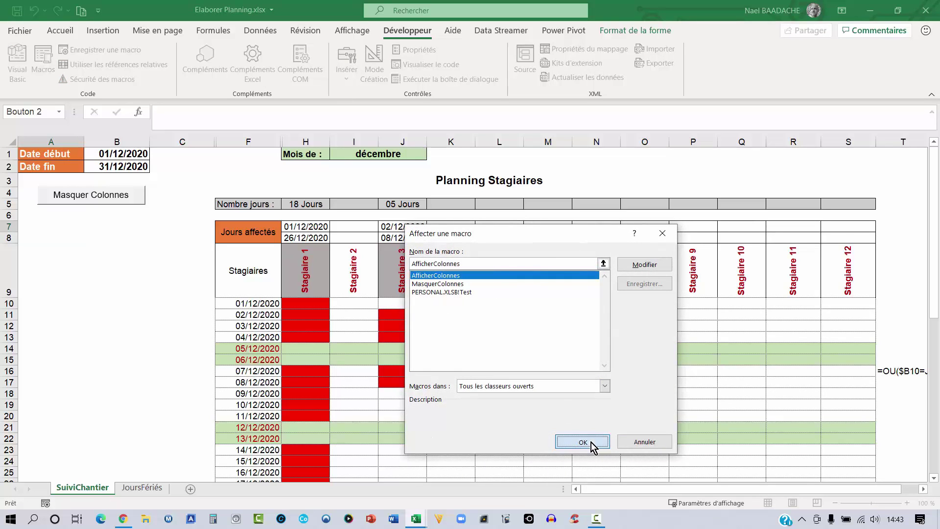
Change the second button's caption to 'Afficher Colonnes'
{"action": "left_click", "coordinate": [74, 222]}
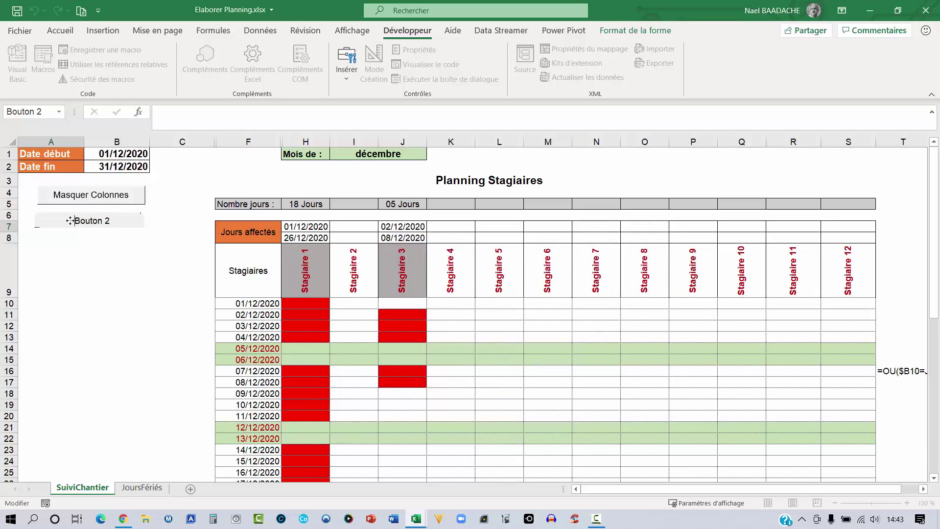
{"action": "left_click", "coordinate": [105, 271]}
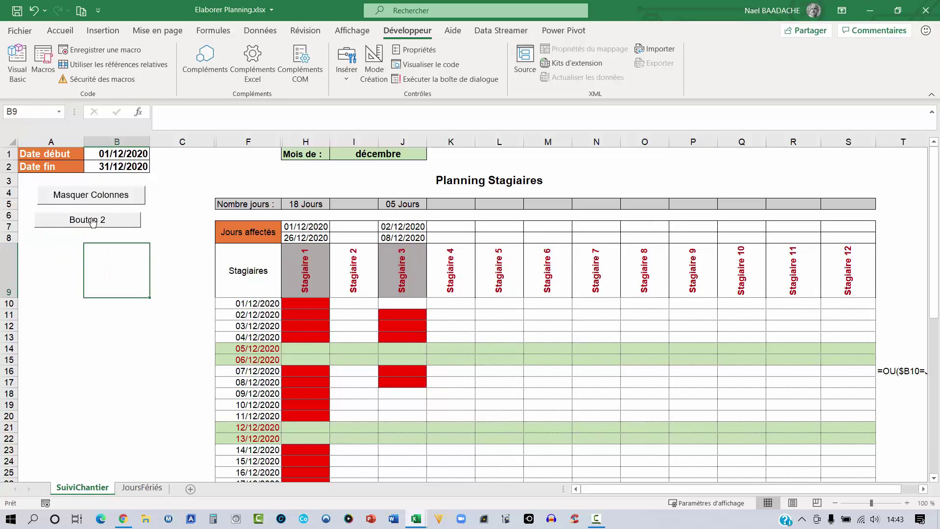
{"action": "right_click", "coordinate": [92, 222]}
{"action": "key", "text": "Escape"}
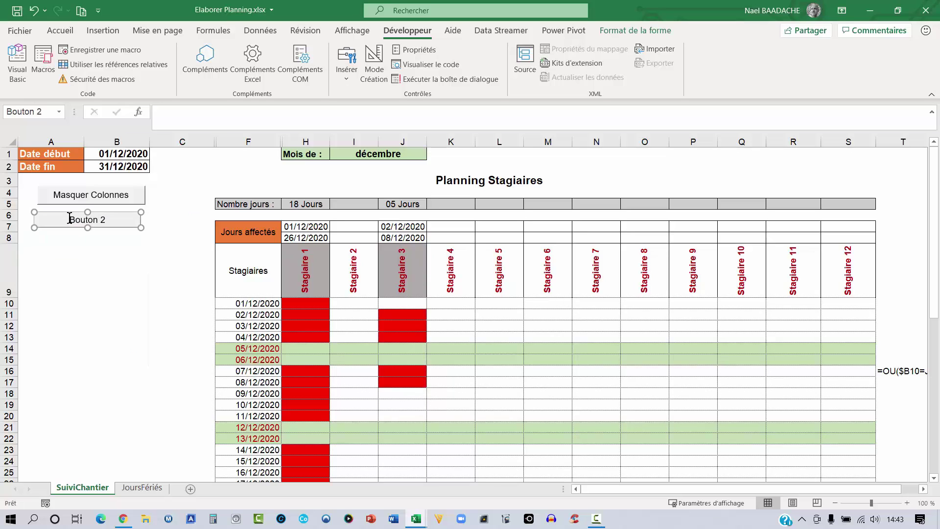
{"action": "left_click", "coordinate": [69, 219]}
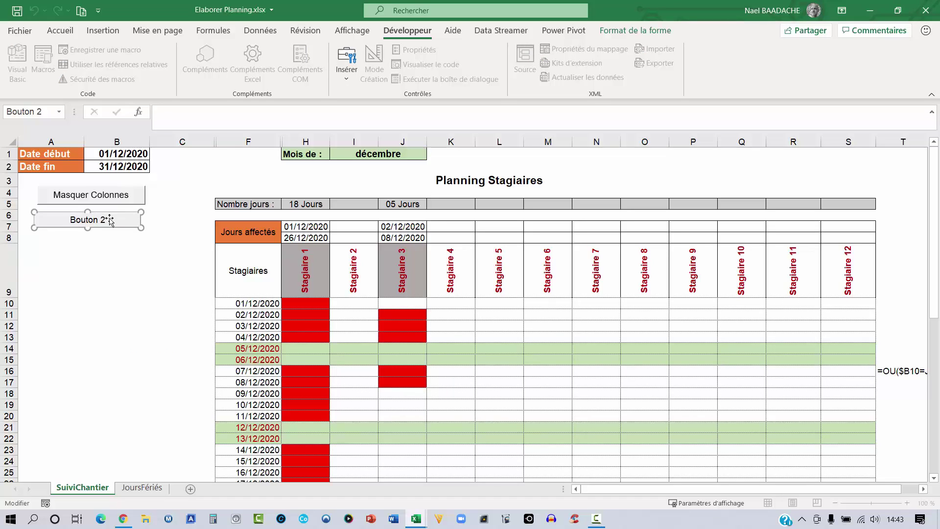
{"action": "key", "text": "Delete"}
{"action": "key", "text": "Delete"}
{"action": "key", "text": "Delete"}
{"action": "key", "text": "Delete"}
{"action": "key", "text": "Delete"}
{"action": "key", "text": "Delete"}
{"action": "type", "text": "fficher C"}
{"action": "type", "text": "olonees"}
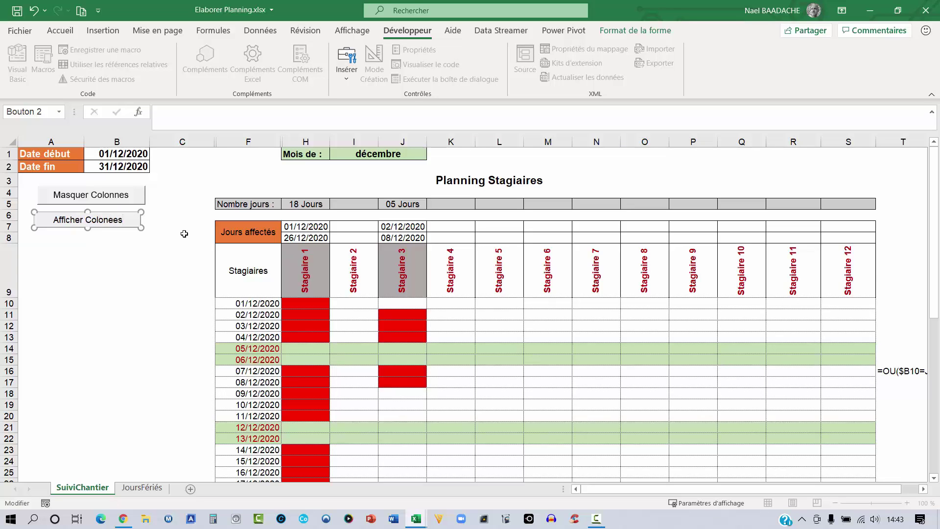
{"action": "key", "text": "BackSpace"}
{"action": "key", "text": "BackSpace"}
{"action": "key", "text": "BackSpace"}
{"action": "type", "text": "nes"}
{"action": "left_click", "coordinate": [95, 328]}
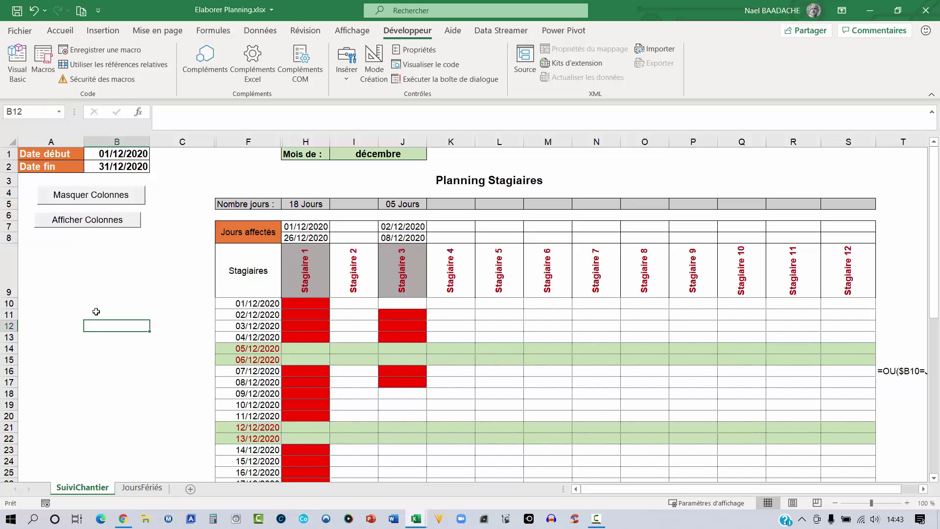
Show columns D, E, G, then align Afficher Colonnes and match Masquer Colonnes' width
{"action": "left_click", "coordinate": [102, 229]}
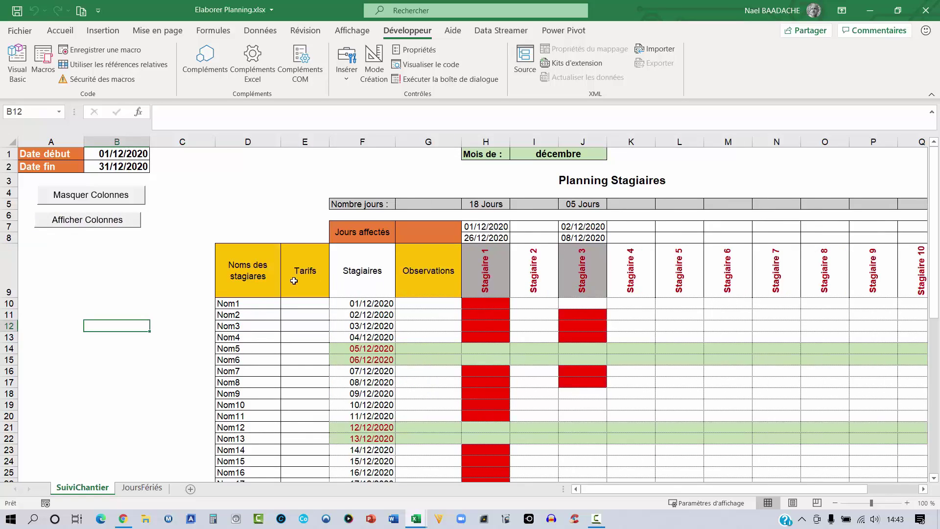
{"action": "left_click", "coordinate": [135, 263]}
{"action": "right_click", "coordinate": [118, 226]}
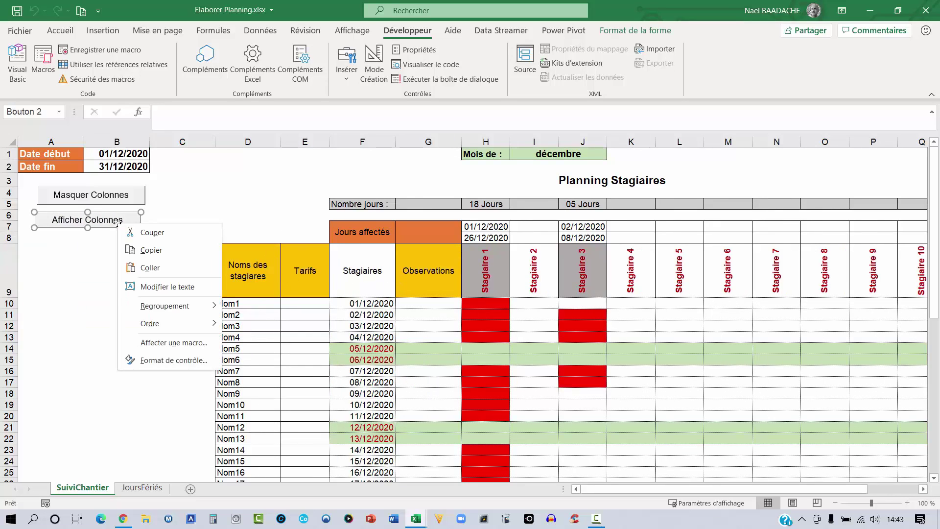
{"action": "key", "text": "Escape"}
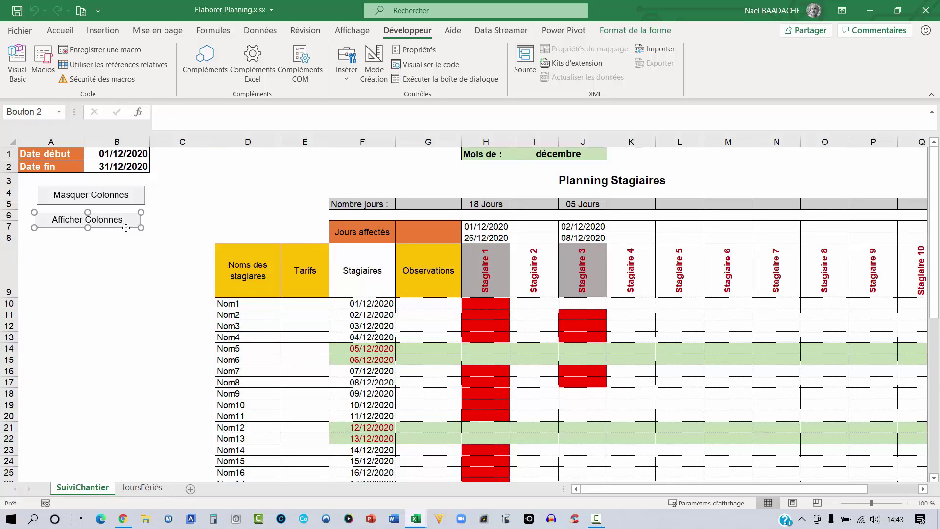
{"action": "left_click_drag", "start_coordinate": [126, 228], "coordinate": [127, 226]}
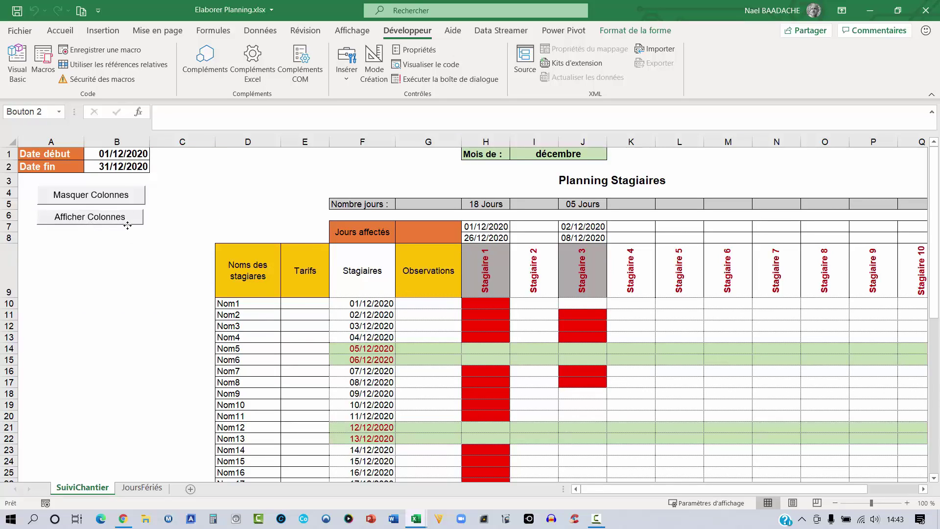
{"action": "left_click", "coordinate": [128, 225]}
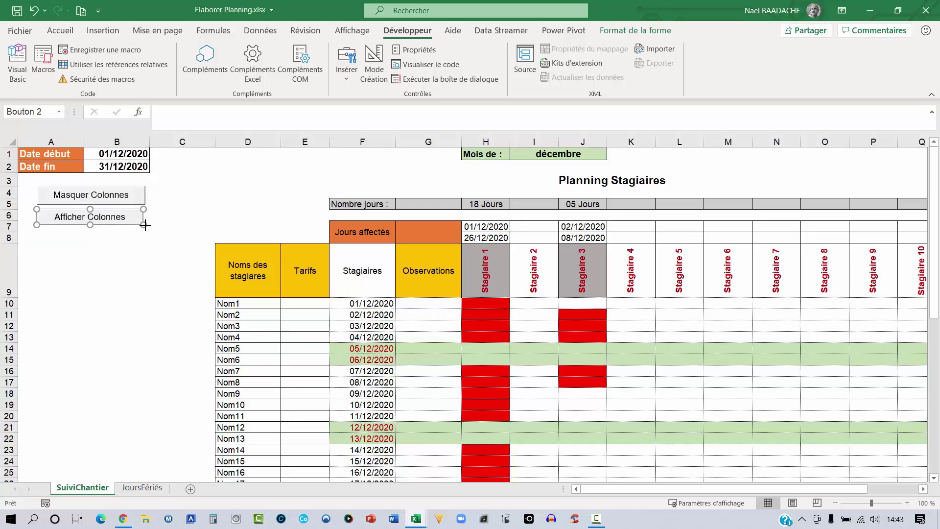
{"action": "left_click_drag", "start_coordinate": [146, 225], "coordinate": [146, 224]}
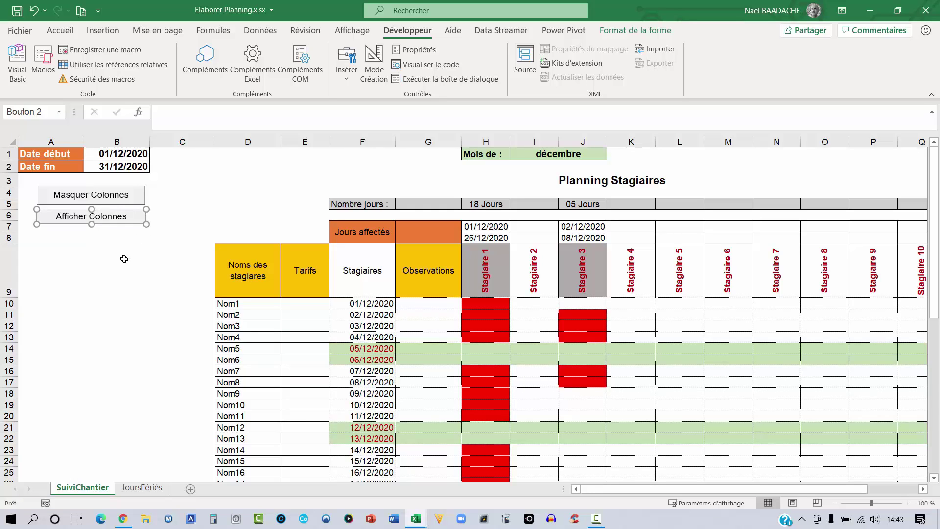
{"action": "left_click", "coordinate": [125, 257]}
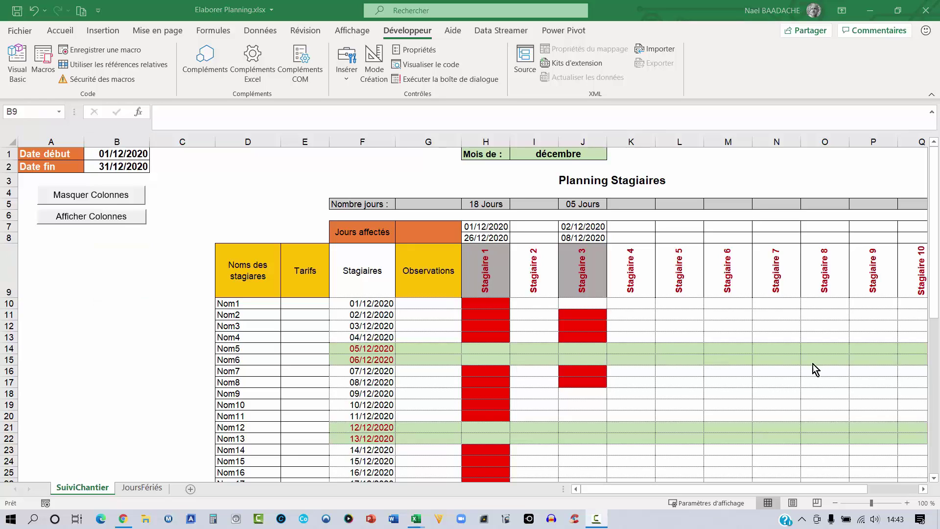
Test both buttons toggling columns D, E and G, then check the décembre formula
{"action": "left_click", "coordinate": [92, 198]}
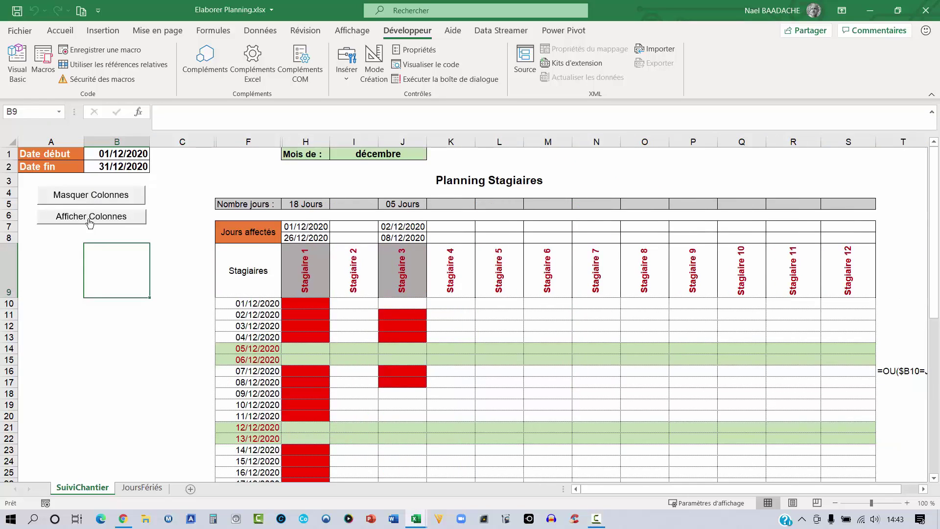
{"action": "left_click", "coordinate": [90, 217]}
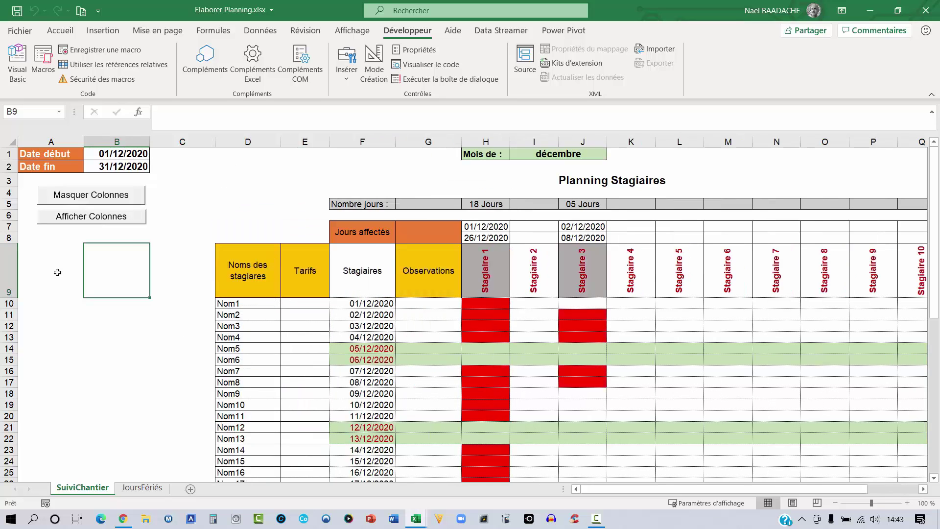
{"action": "left_click", "coordinate": [233, 191]}
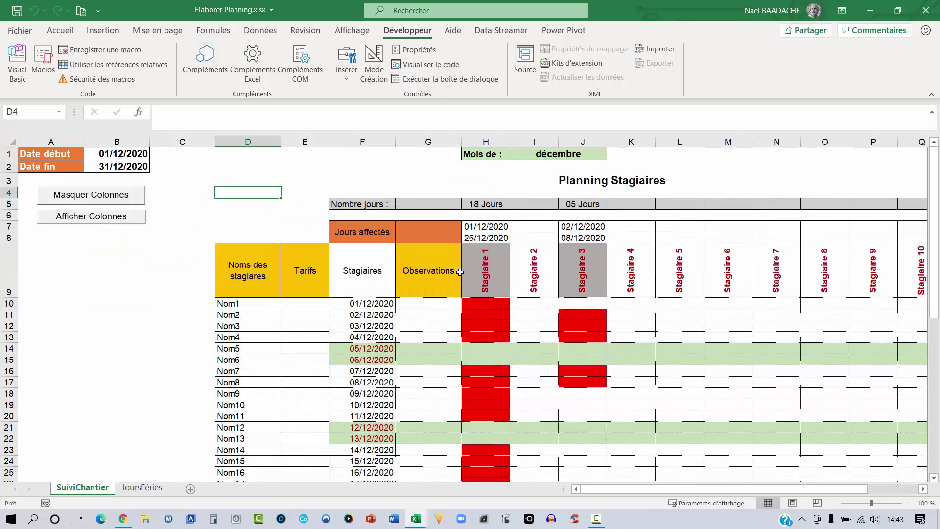
{"action": "left_click", "coordinate": [563, 154]}
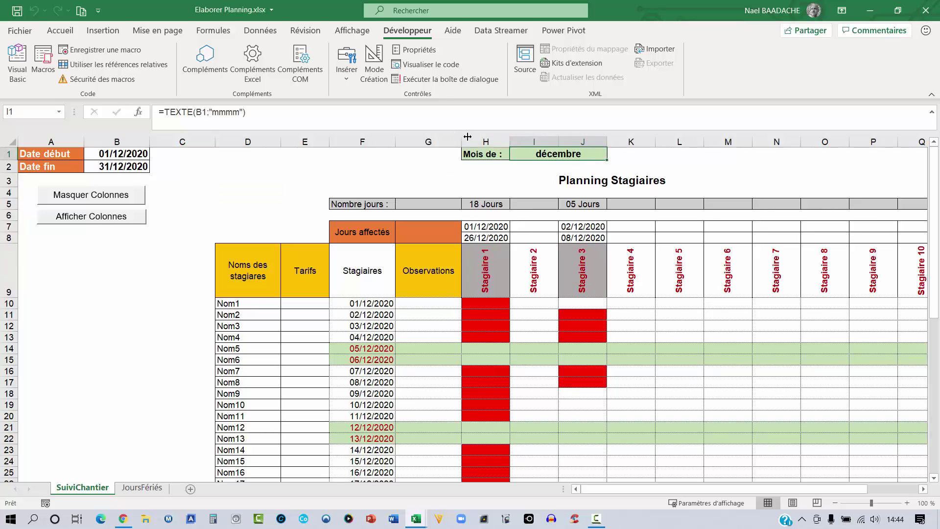
Select the whole sheet and clear Verrouillée for every cell in Format de cellule
{"action": "left_click", "coordinate": [9, 141]}
{"action": "right_click", "coordinate": [8, 141]}
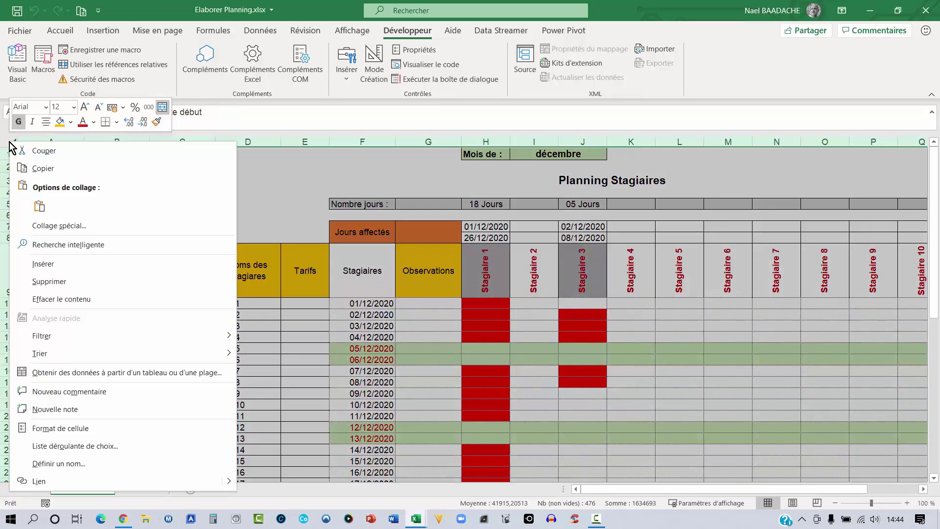
{"action": "left_click", "coordinate": [58, 433]}
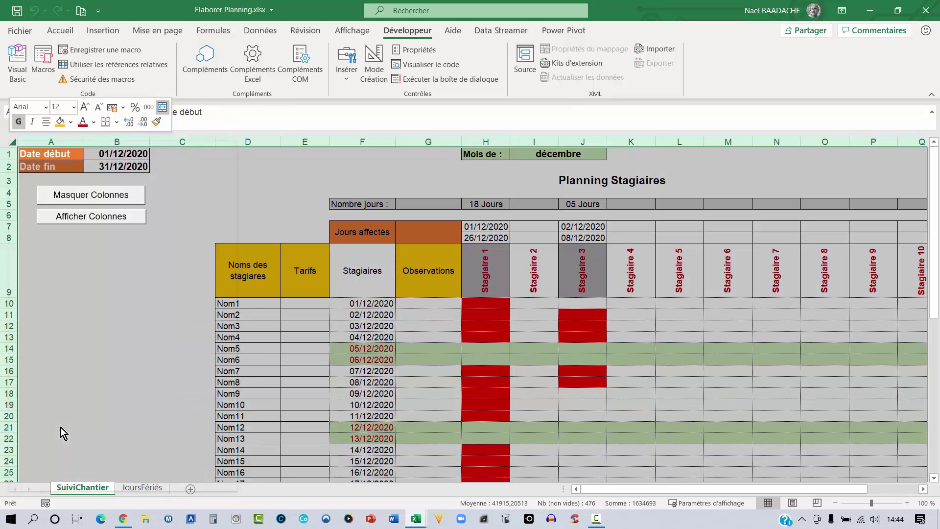
{"action": "left_click", "coordinate": [247, 229]}
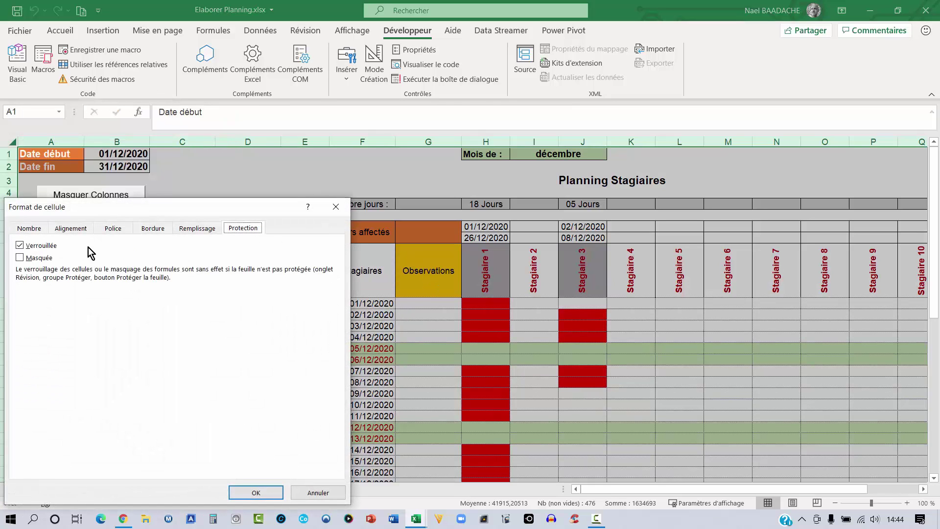
{"action": "left_click", "coordinate": [20, 246]}
{"action": "left_click", "coordinate": [256, 493]}
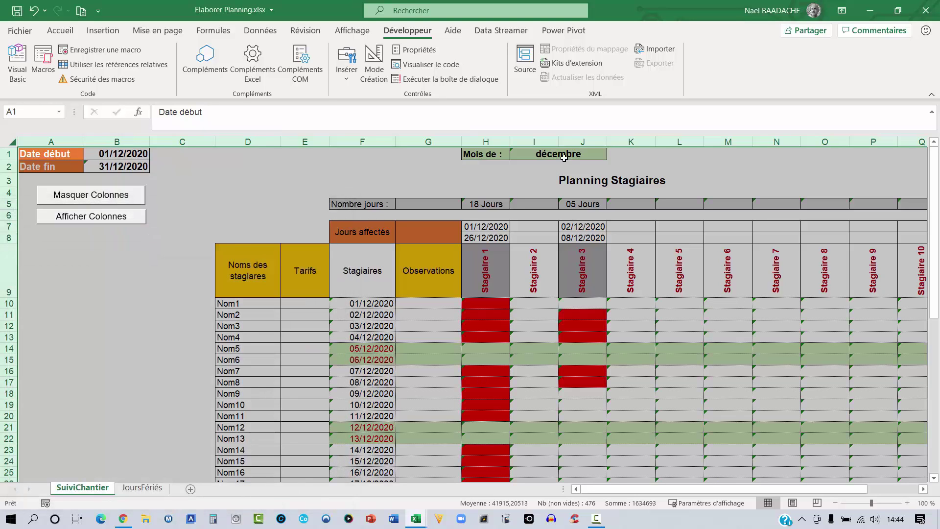
Lock only the décembre month cell I1 through its Protection settings
{"action": "left_click", "coordinate": [564, 156]}
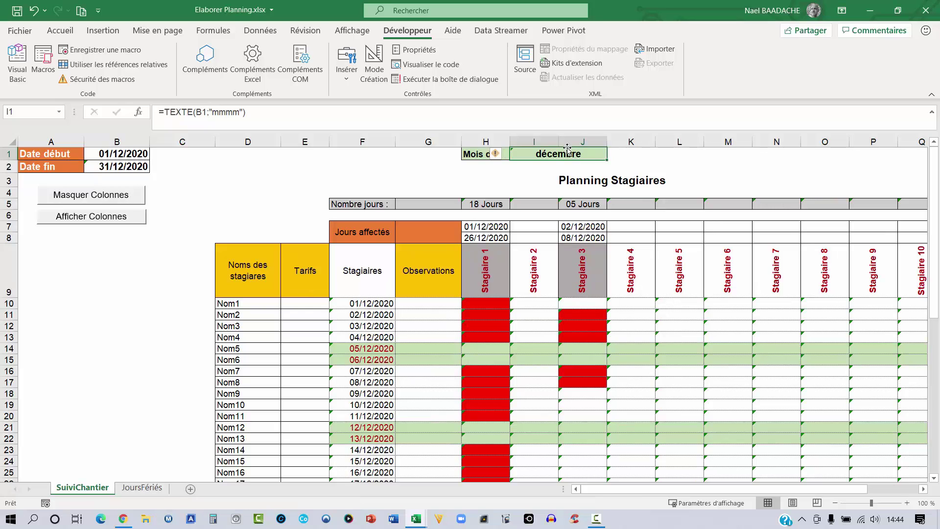
{"action": "right_click", "coordinate": [567, 156]}
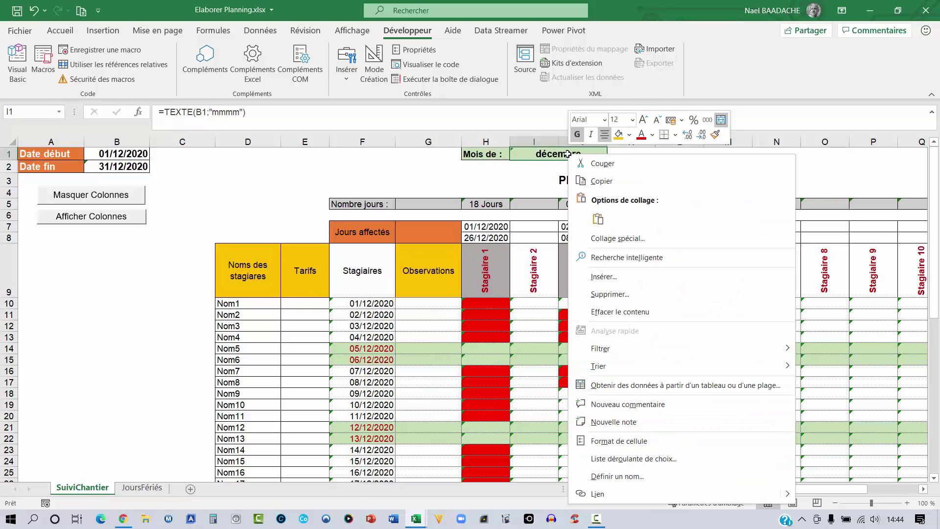
{"action": "left_click", "coordinate": [605, 441]}
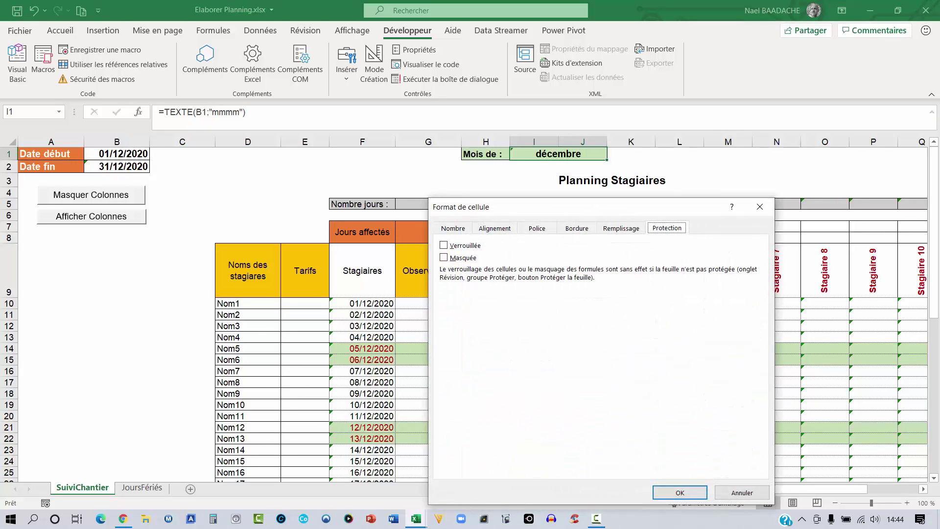
{"action": "left_click", "coordinate": [445, 245]}
{"action": "left_click", "coordinate": [680, 492]}
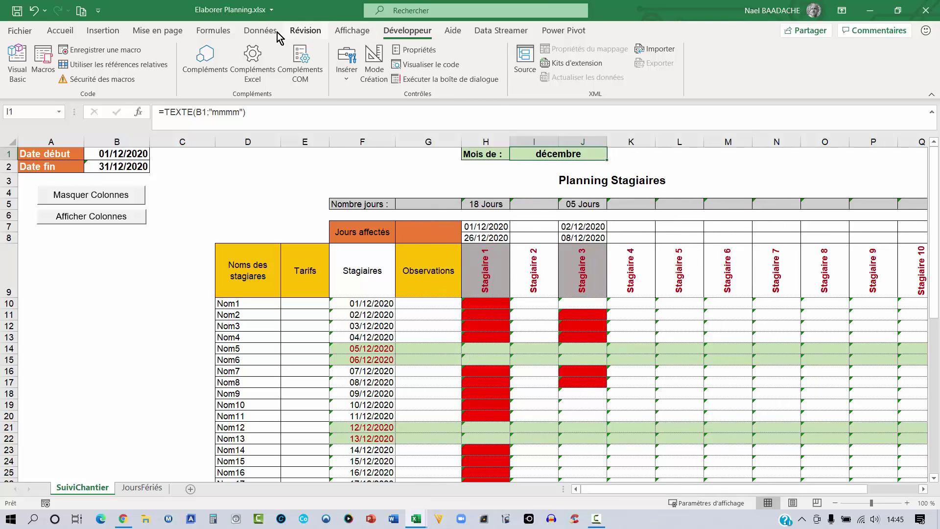
Protect the SuiviChantier sheet, allowing Mettre en forme les colonnes and Modifier les objets
{"action": "left_click", "coordinate": [305, 31]}
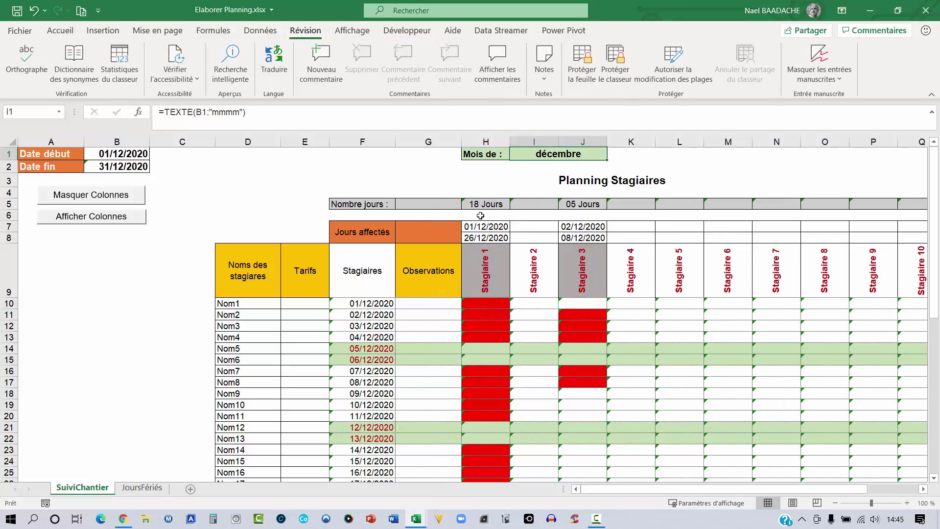
{"action": "left_click", "coordinate": [583, 62]}
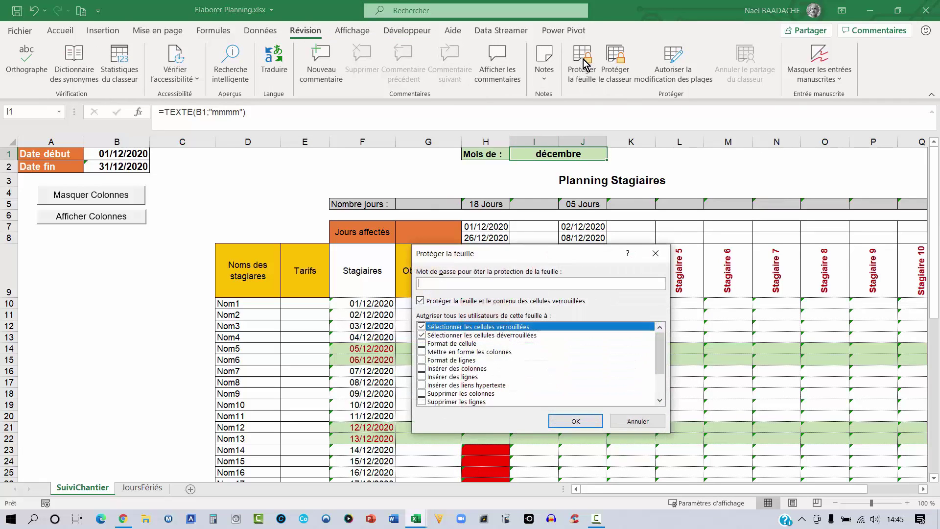
{"action": "left_click_drag", "start_coordinate": [534, 257], "coordinate": [446, 202]}
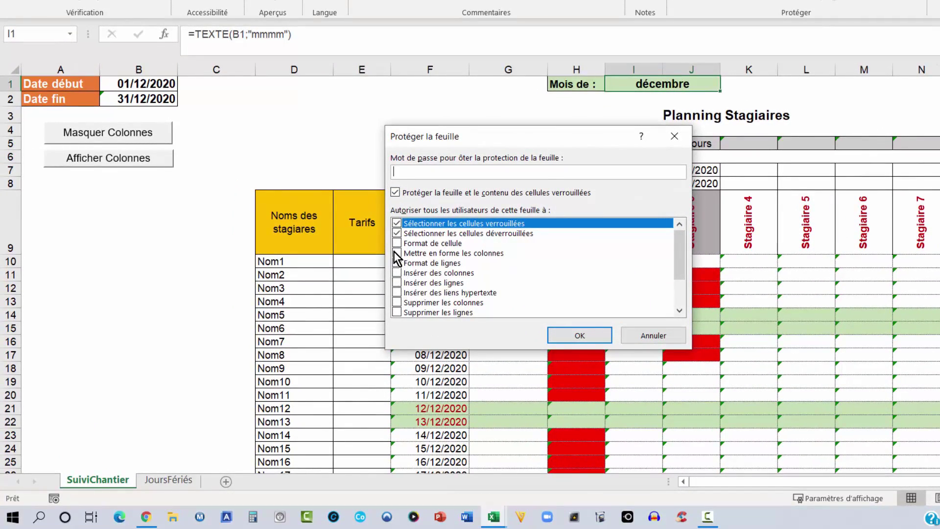
{"action": "left_click", "coordinate": [397, 253]}
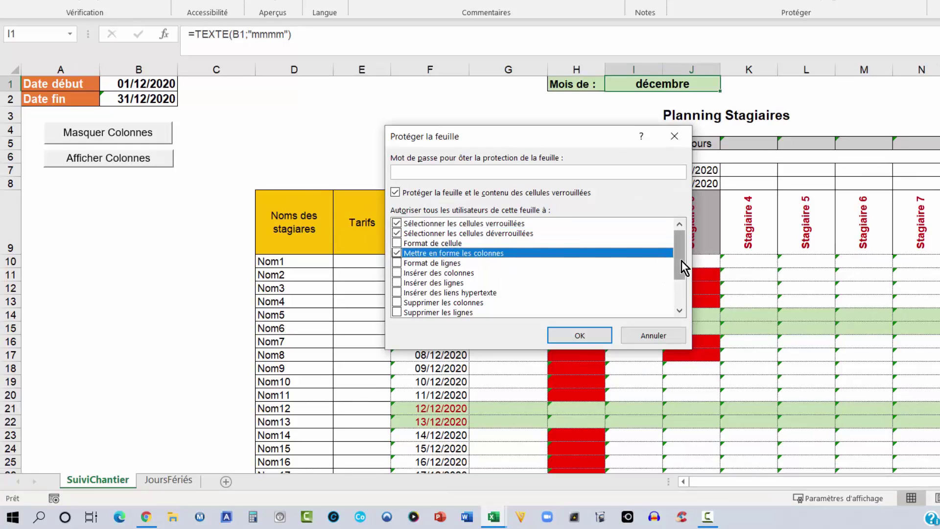
{"action": "left_click_drag", "start_coordinate": [680, 267], "coordinate": [681, 296]}
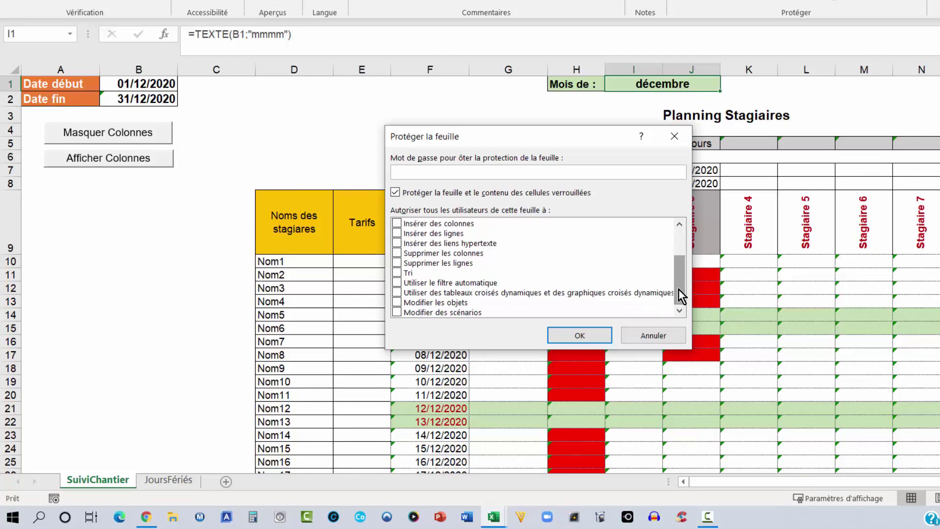
{"action": "left_click", "coordinate": [396, 303]}
{"action": "left_click", "coordinate": [580, 337]}
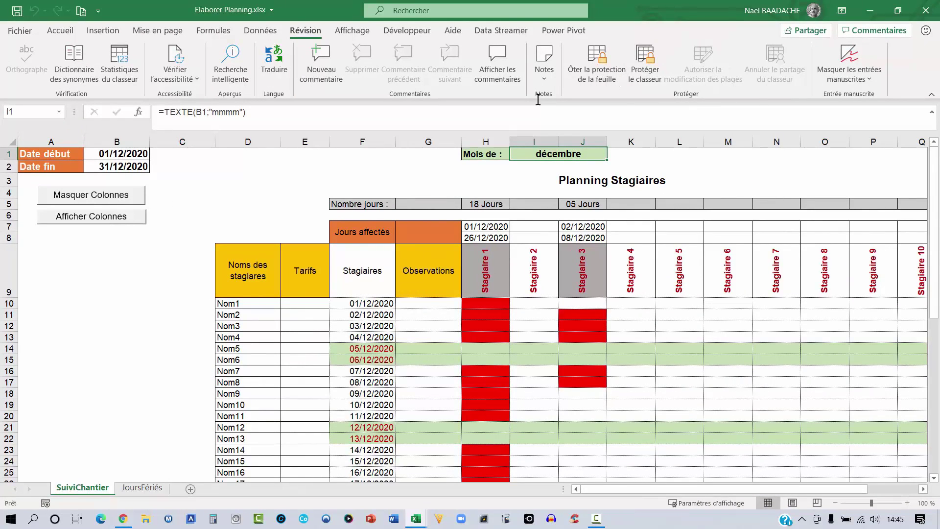
Unprotect the sheet, then test the Masquer Colonnes and Afficher Colonnes buttons
{"action": "left_click", "coordinate": [595, 66]}
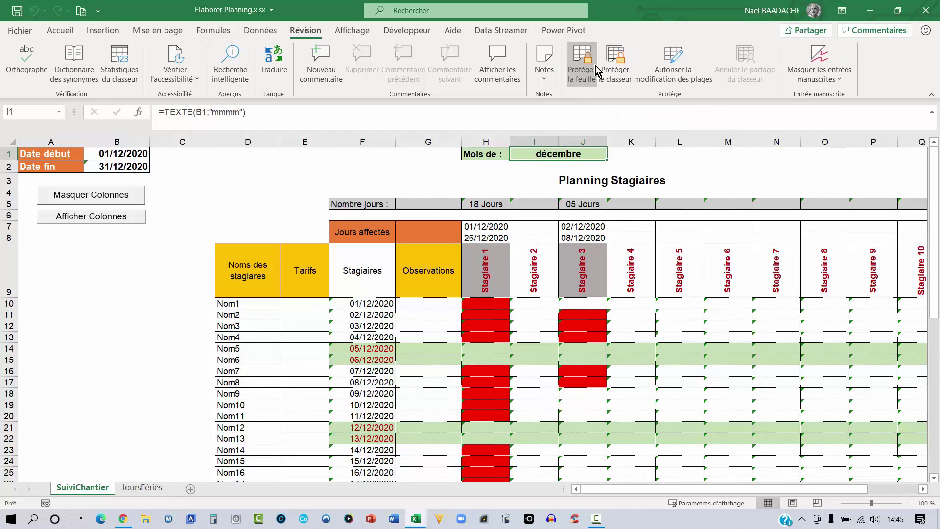
{"action": "left_click", "coordinate": [102, 196]}
{"action": "left_click", "coordinate": [95, 219]}
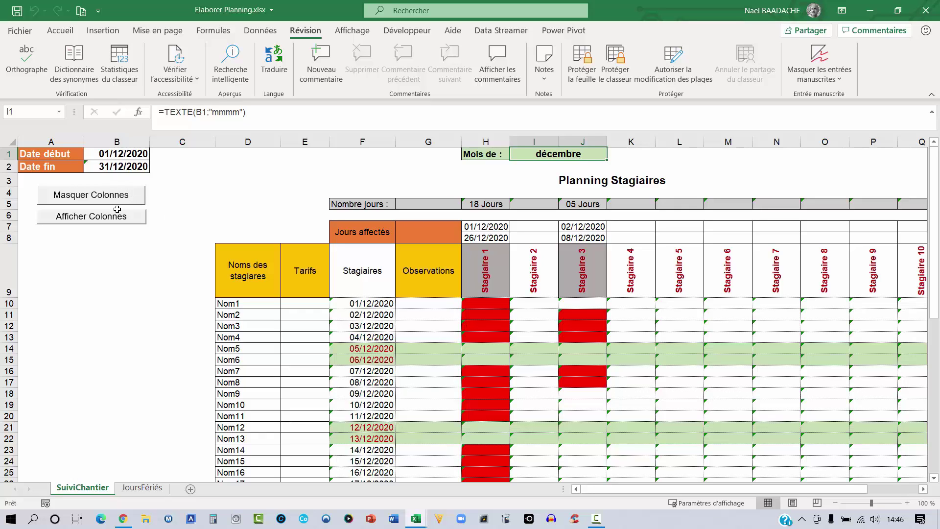
Reprotect the sheet with Modifier les objets allowed, setting and confirming a password
{"action": "left_click", "coordinate": [580, 68]}
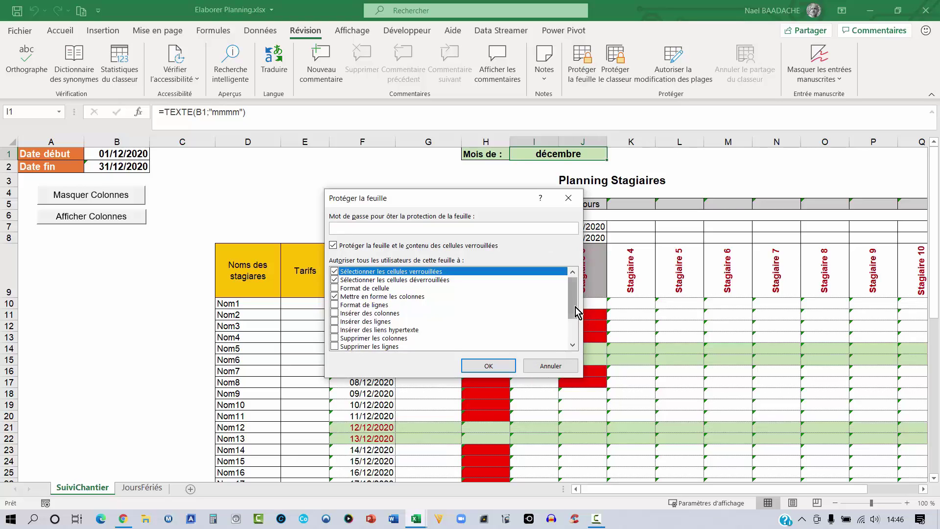
{"action": "left_click_drag", "start_coordinate": [575, 310], "coordinate": [574, 332]}
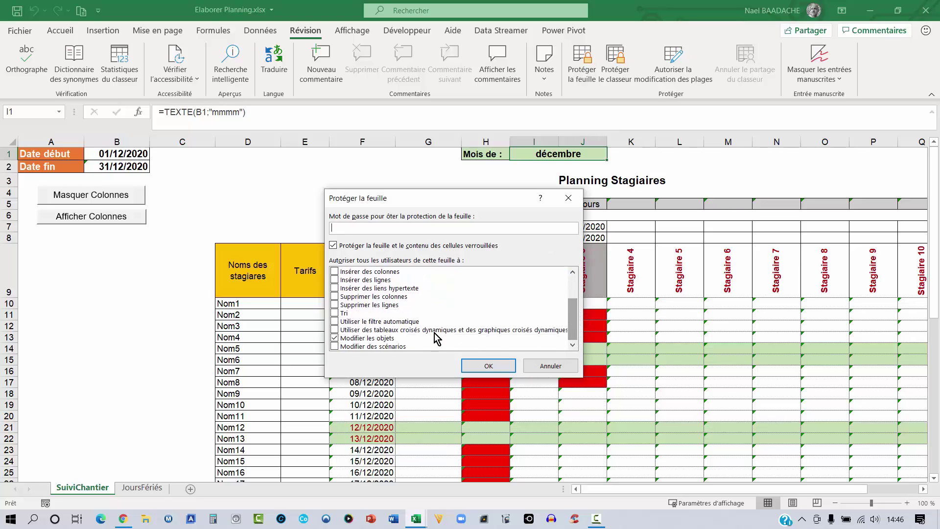
{"action": "left_click", "coordinate": [347, 339]}
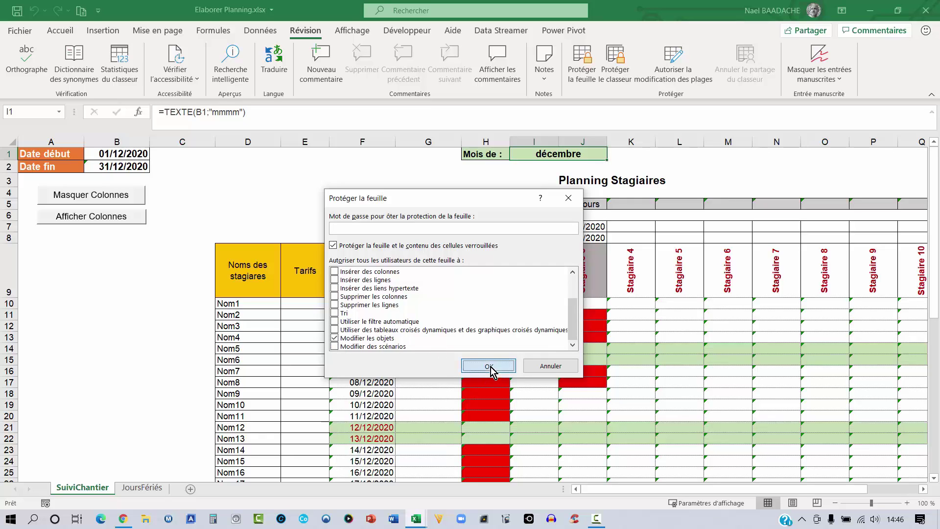
{"action": "left_click", "coordinate": [366, 229]}
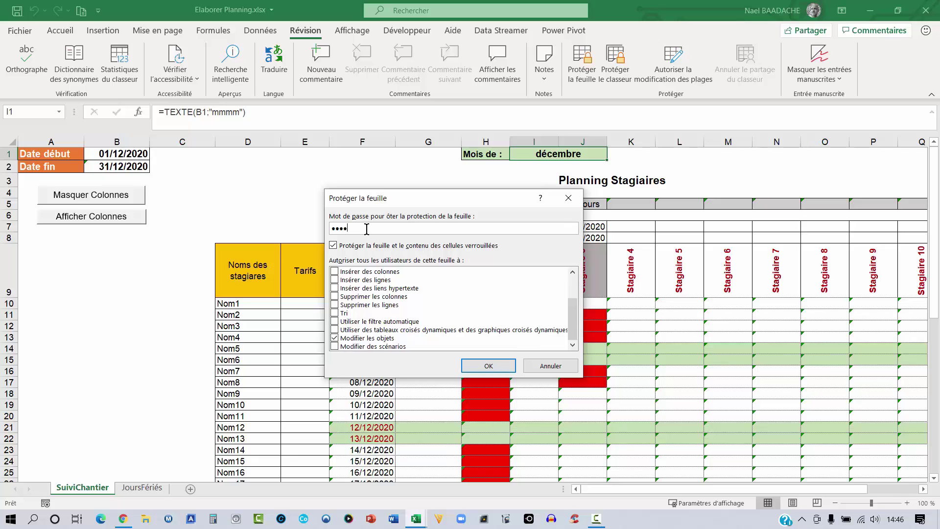
{"action": "left_click", "coordinate": [488, 365]}
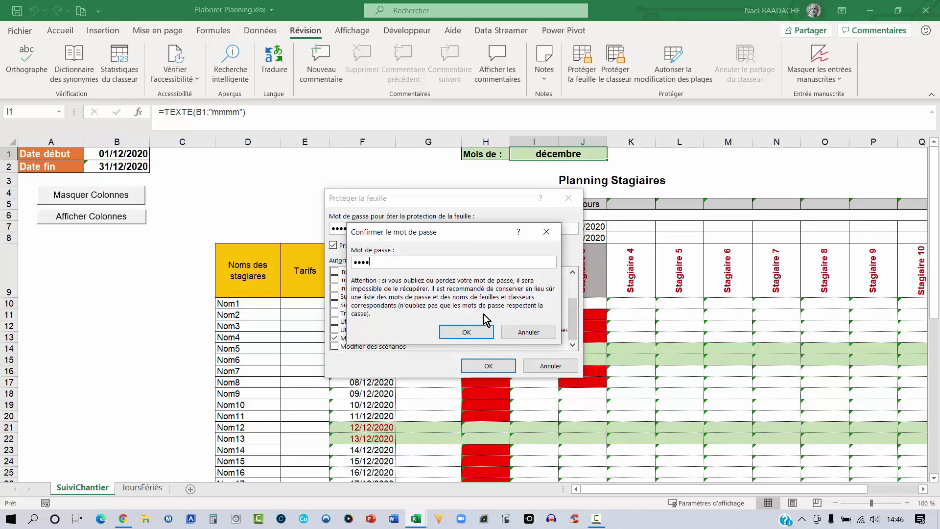
{"action": "left_click", "coordinate": [477, 334]}
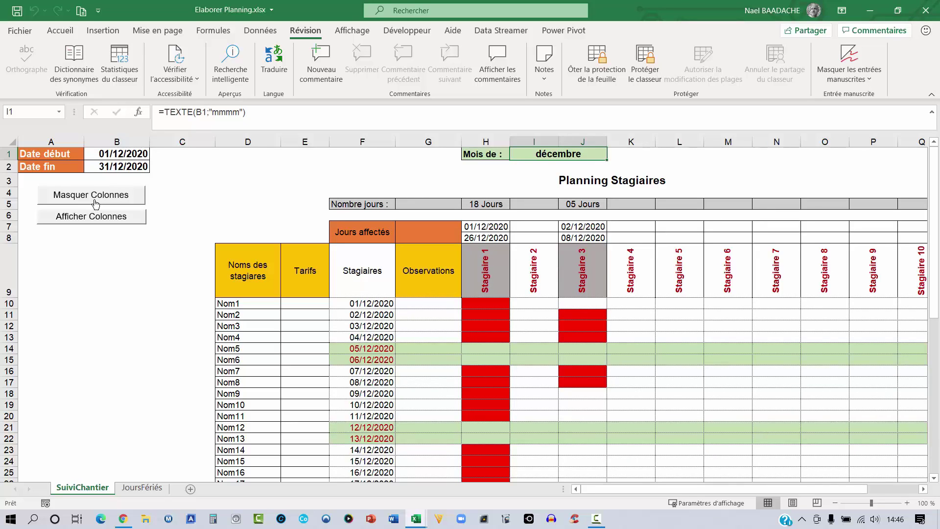
{"action": "left_click", "coordinate": [96, 202]}
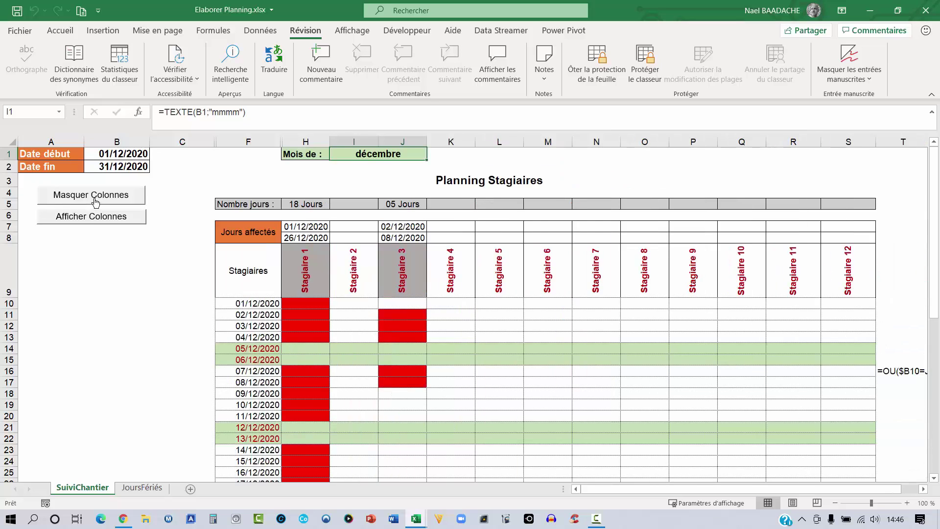
{"action": "left_click", "coordinate": [91, 216]}
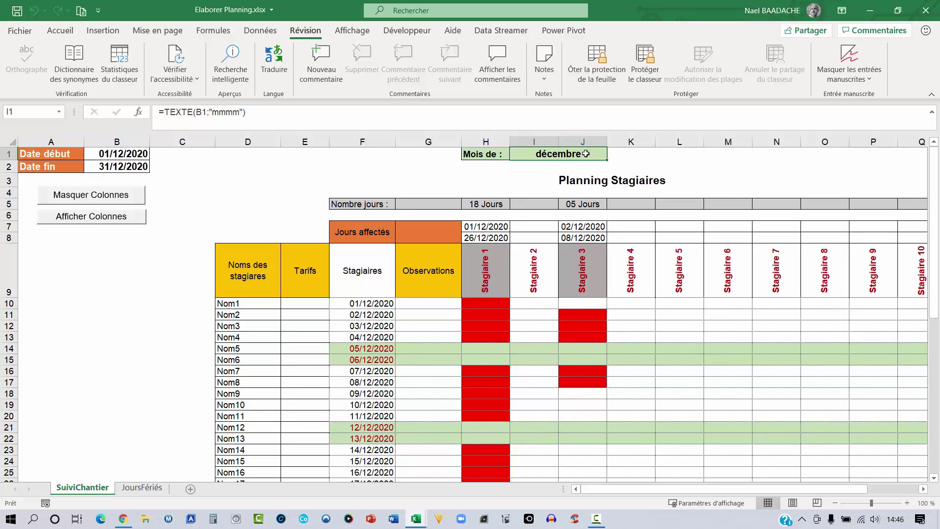
{"action": "double_click", "coordinate": [586, 154]}
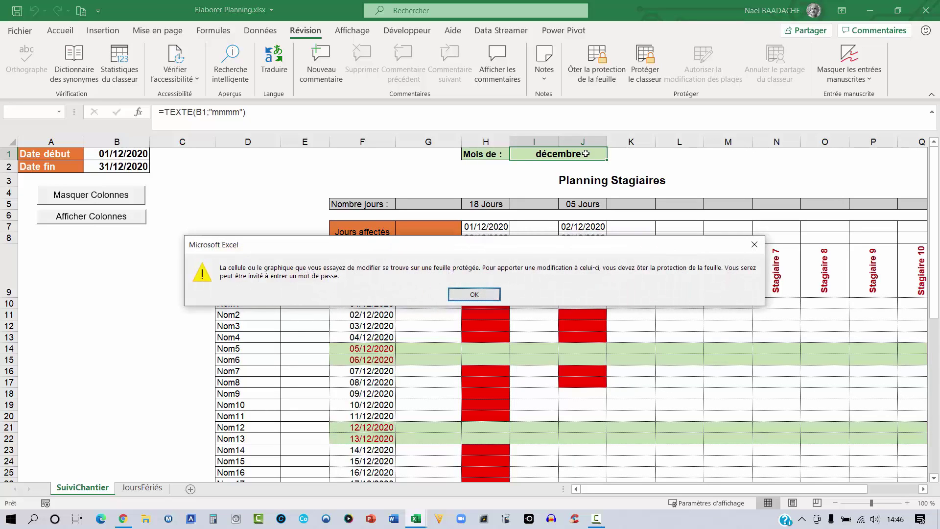
{"action": "left_click", "coordinate": [473, 294]}
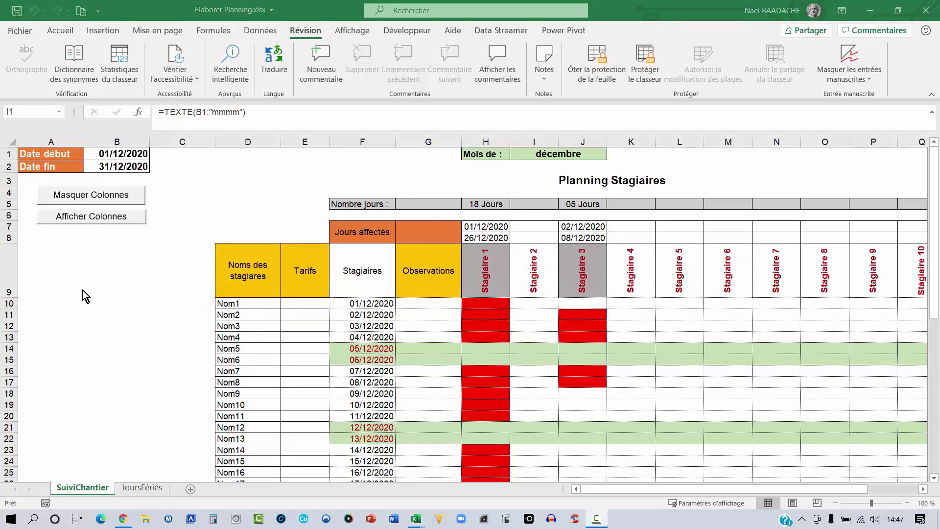
{"action": "left_click", "coordinate": [92, 267]}
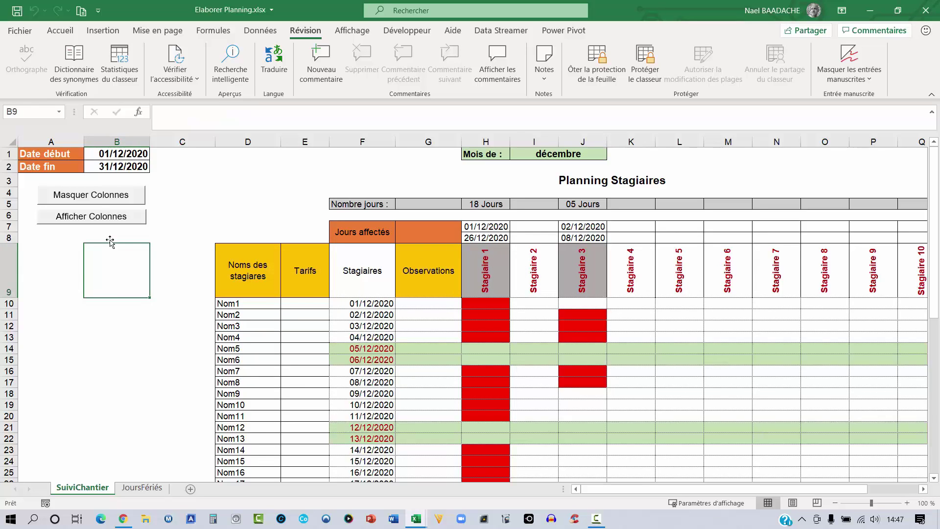
Save the workbook to Bureau as macro-enabled Elaborer Planning.xlsm (*.xlsm)
{"action": "left_click", "coordinate": [19, 30]}
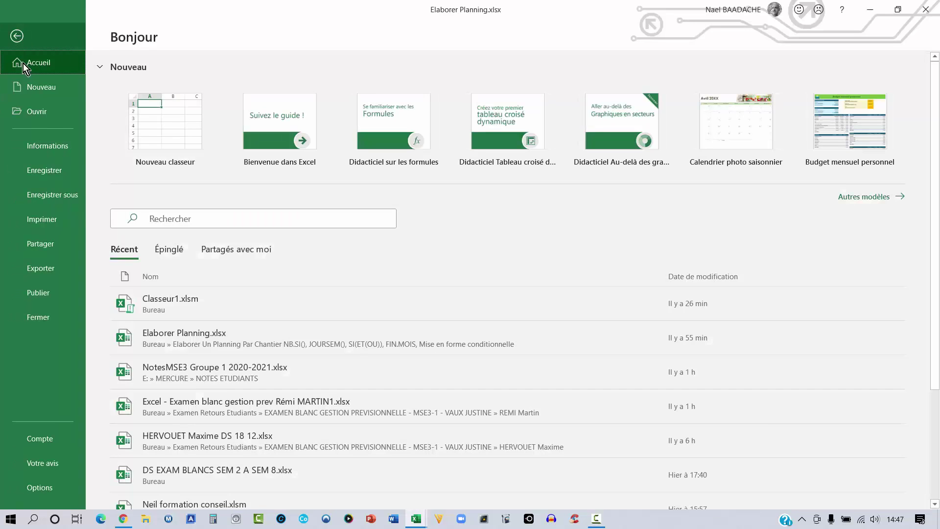
{"action": "left_click", "coordinate": [40, 193]}
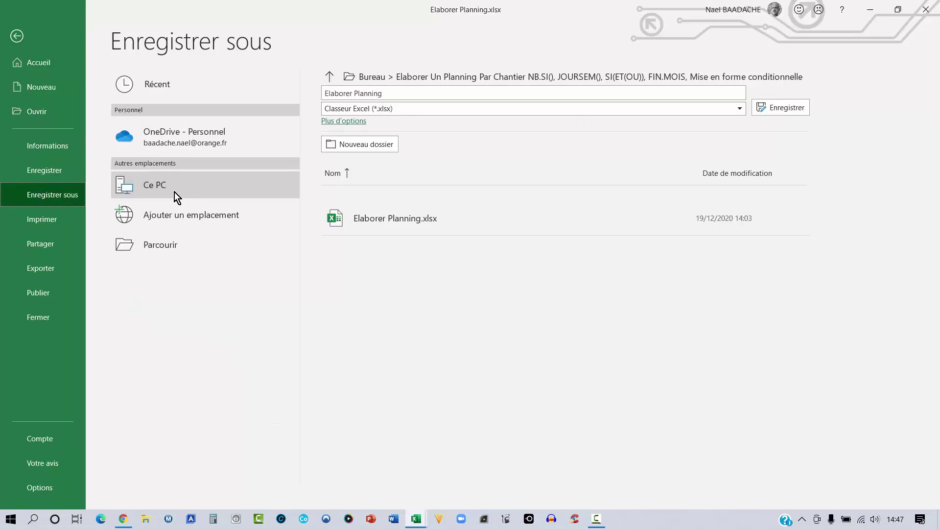
{"action": "left_click", "coordinate": [174, 192]}
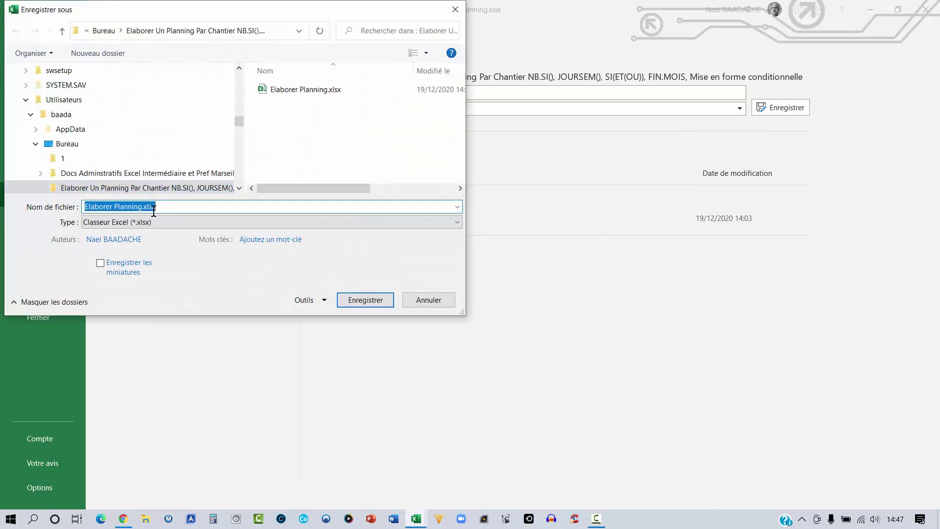
{"action": "left_click", "coordinate": [169, 227]}
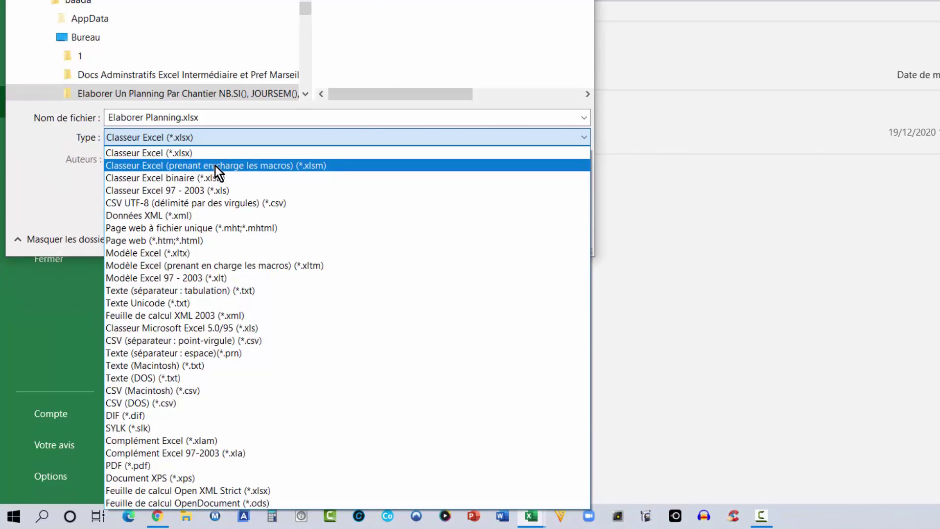
{"action": "left_click", "coordinate": [233, 166]}
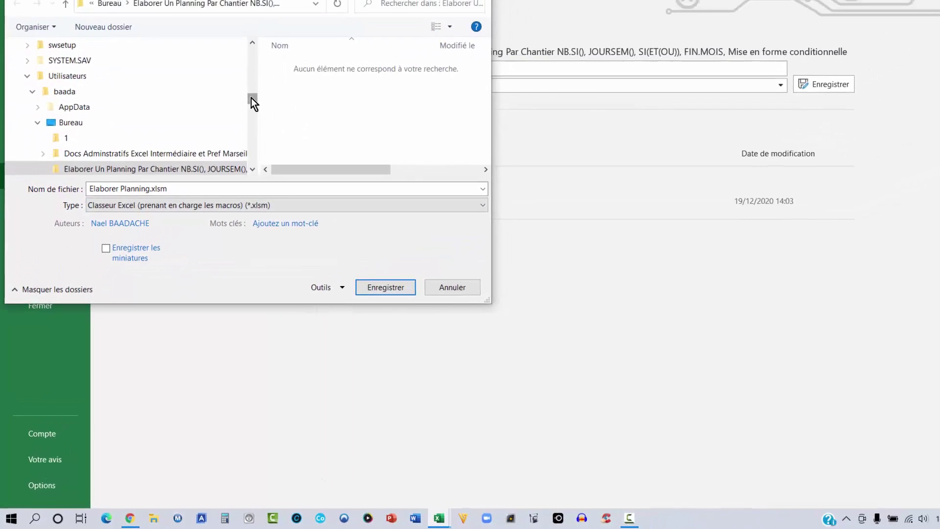
{"action": "left_click", "coordinate": [90, 92]}
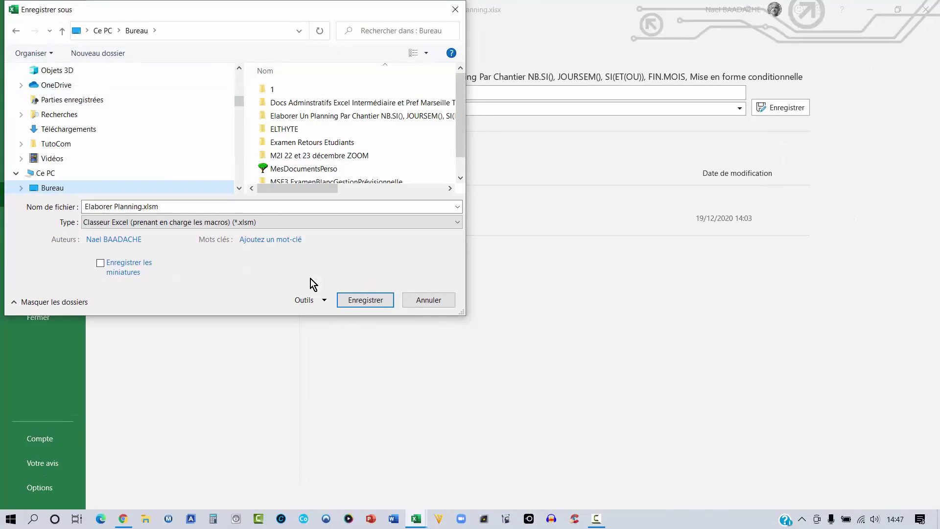
{"action": "left_click", "coordinate": [375, 302]}
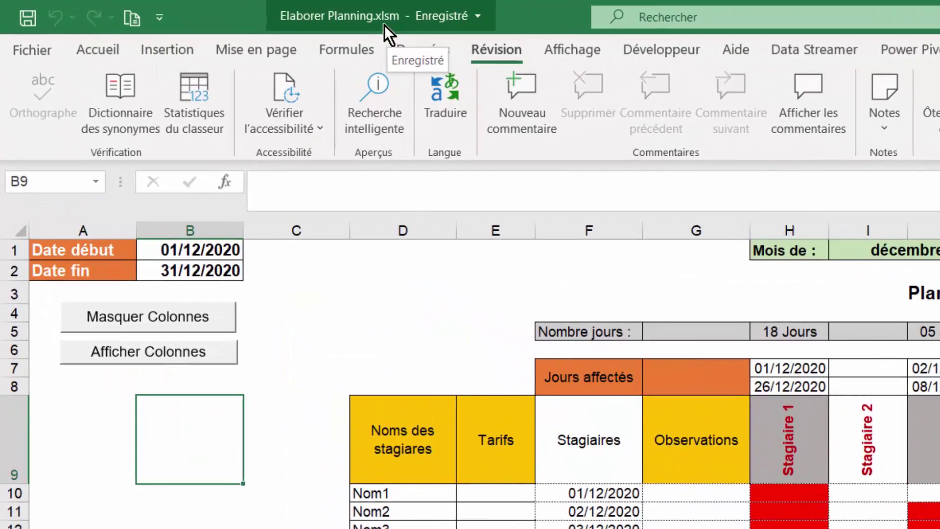
{"action": "left_click", "coordinate": [378, 359]}
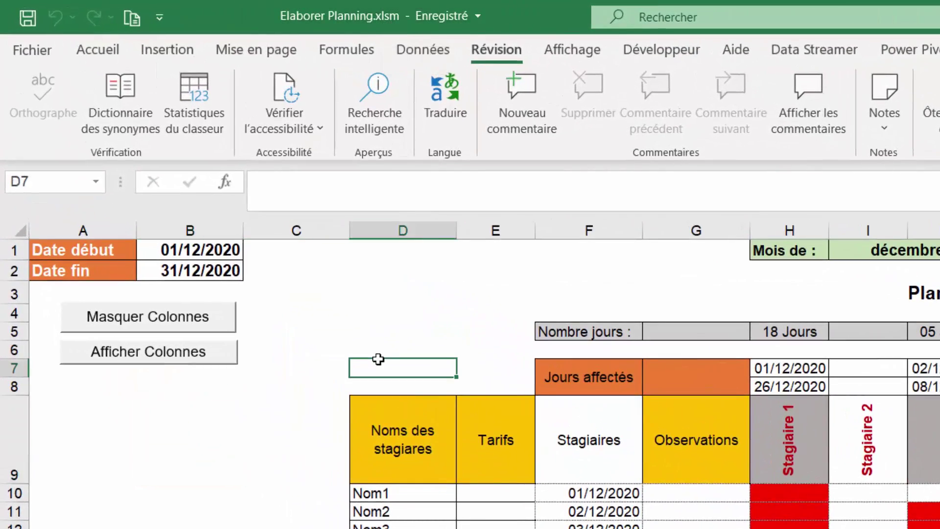